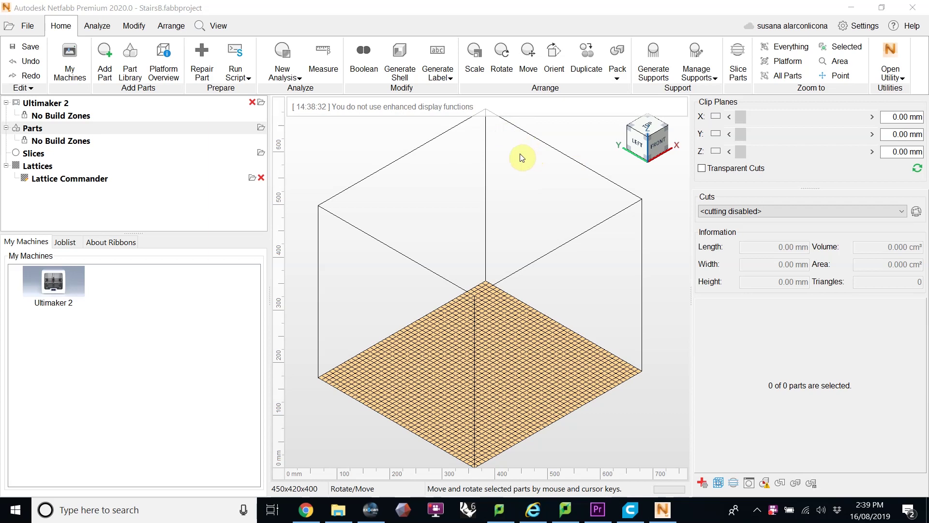
Step: In Chrome, go back to the Google results, then forward to the Netfabb Premium education page
click(304, 508)
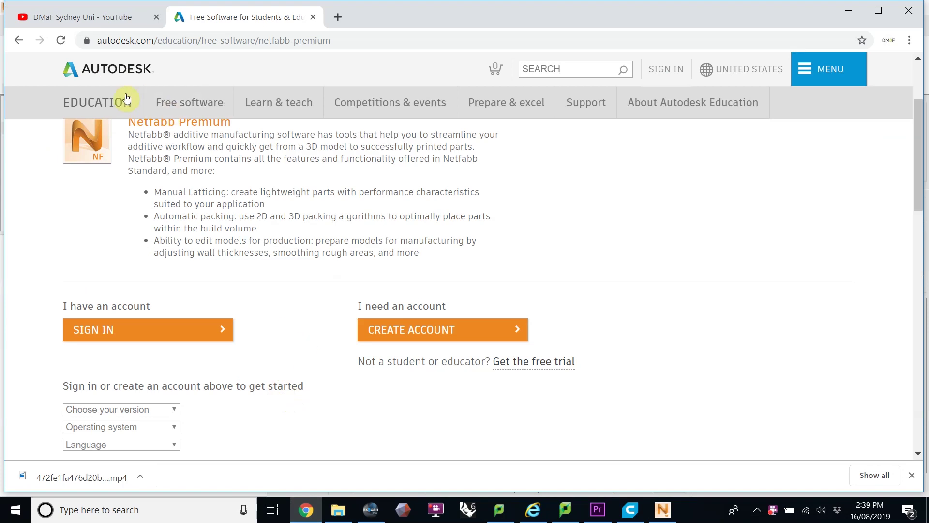
click(18, 40)
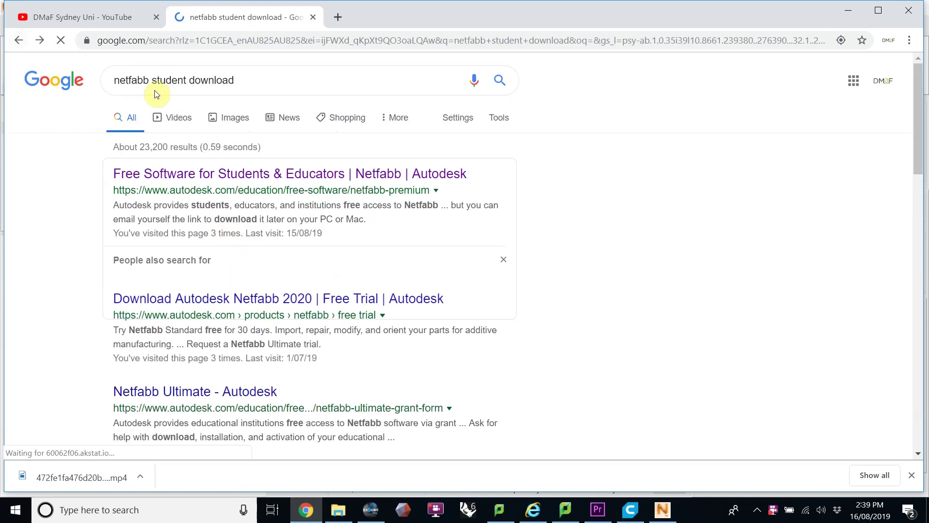
click(37, 42)
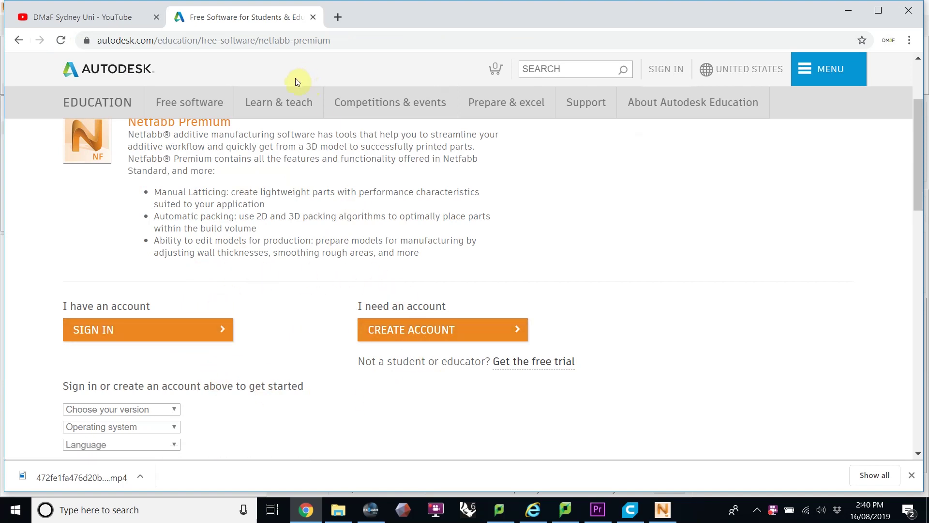
Step: Add StairsB.stl to the build platform with Automatic Part Repair turned off
click(662, 510)
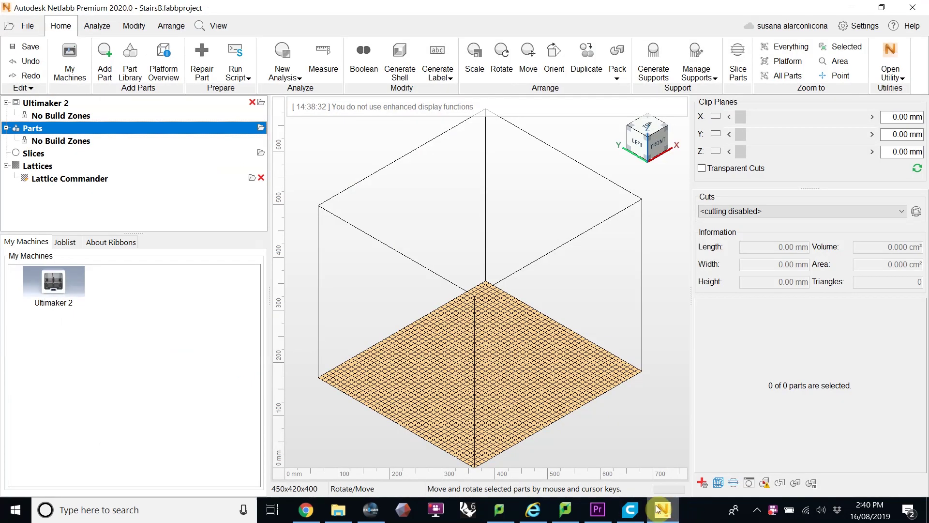
click(30, 31)
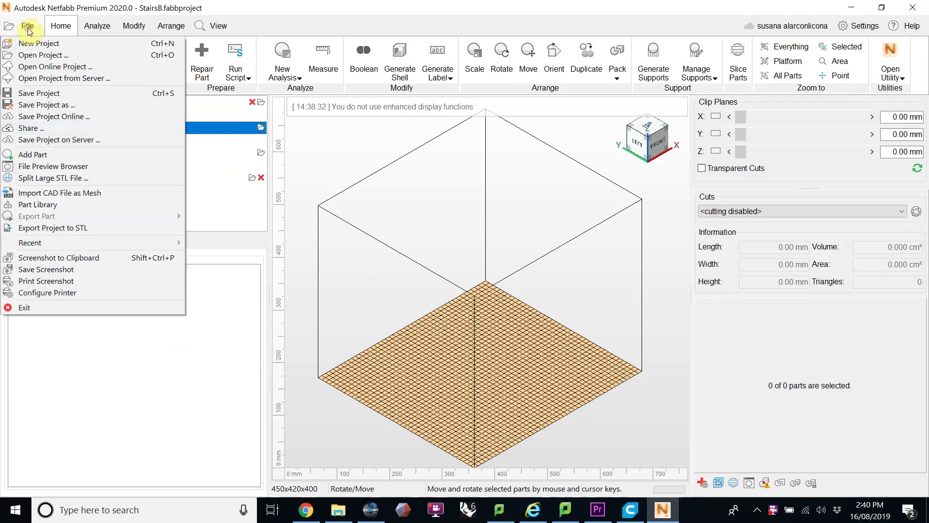
click(57, 153)
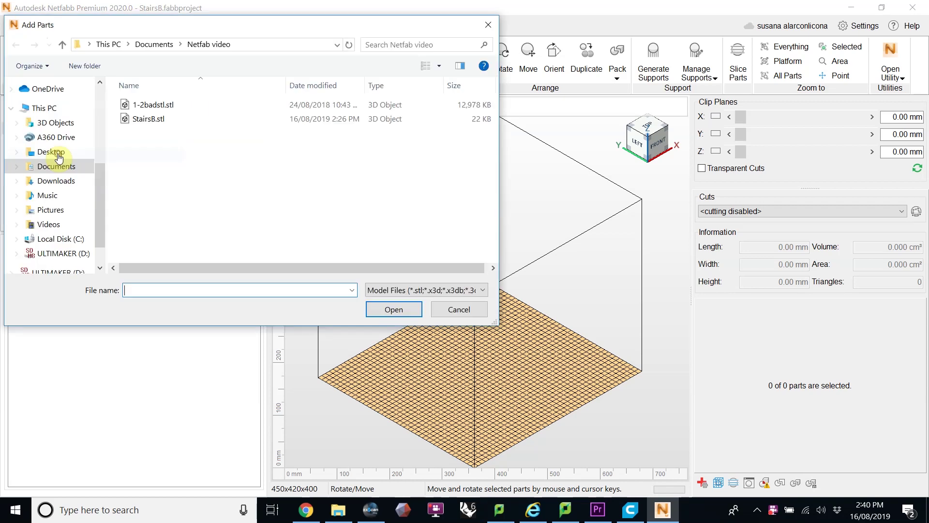
click(143, 120)
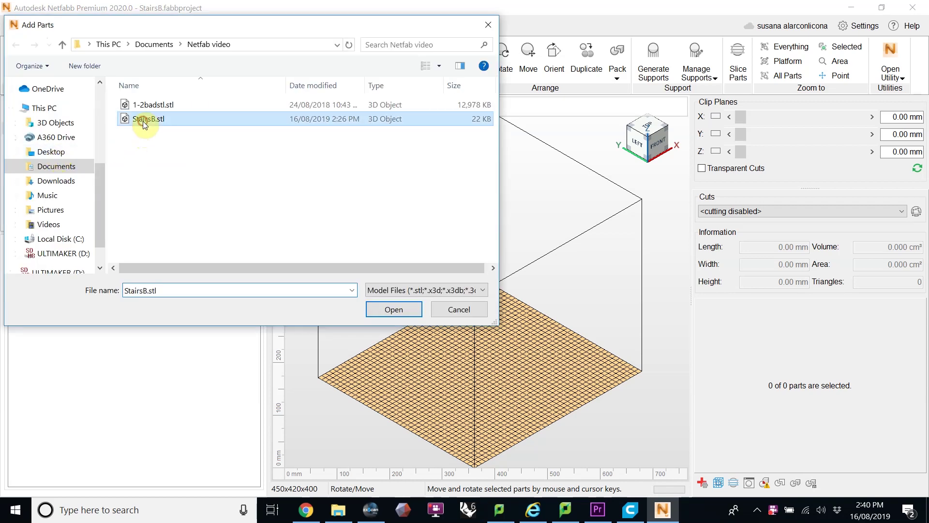
click(383, 311)
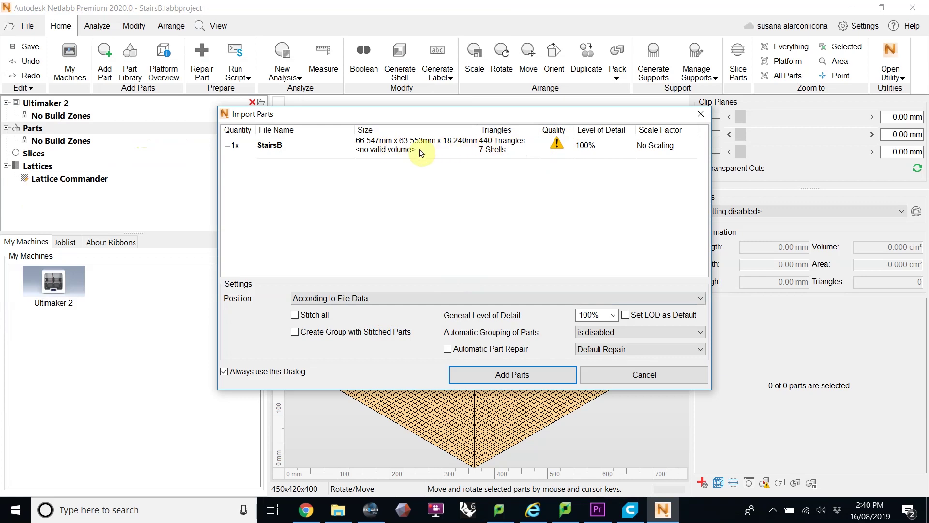
click(447, 351)
click(447, 350)
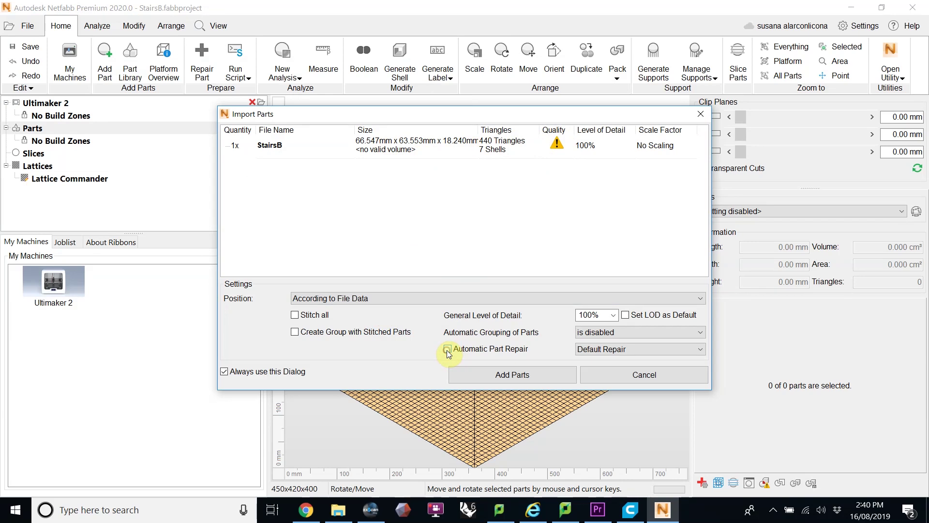
click(472, 375)
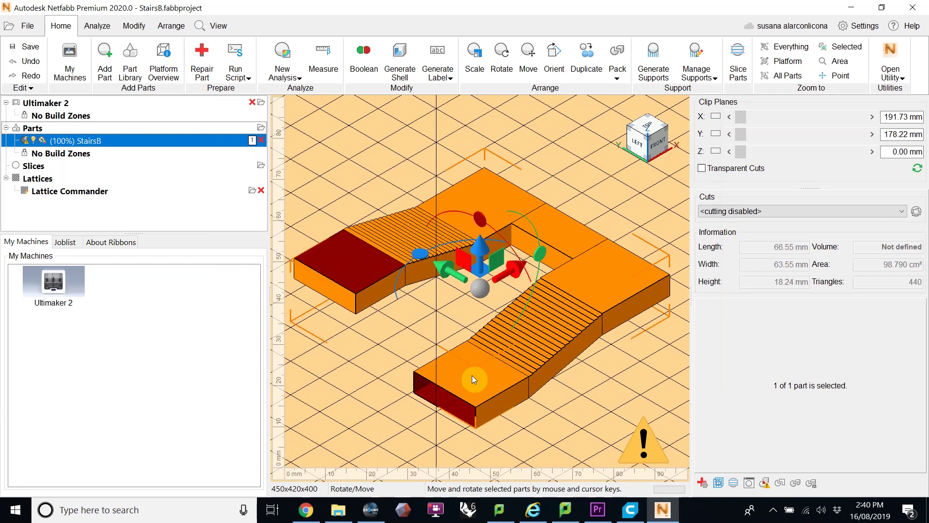
right_drag(412, 361, 421, 334)
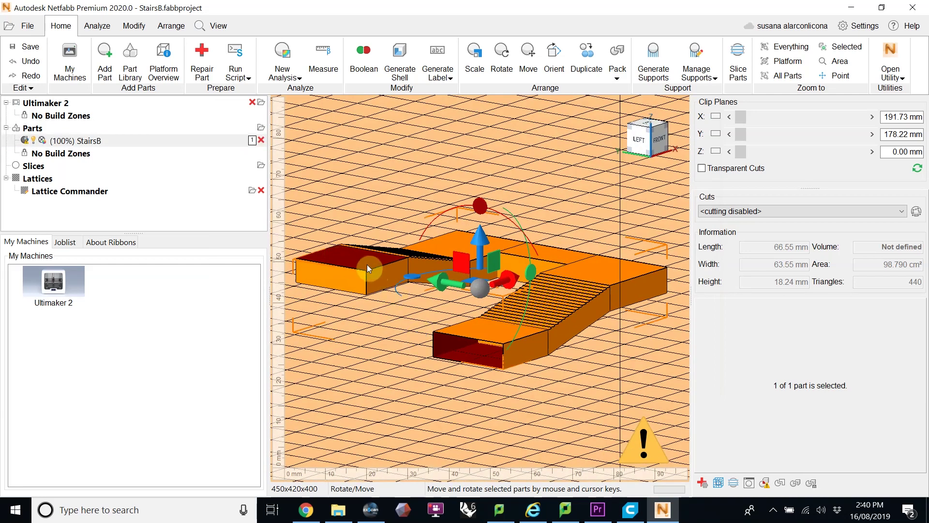
right_drag(410, 261, 376, 278)
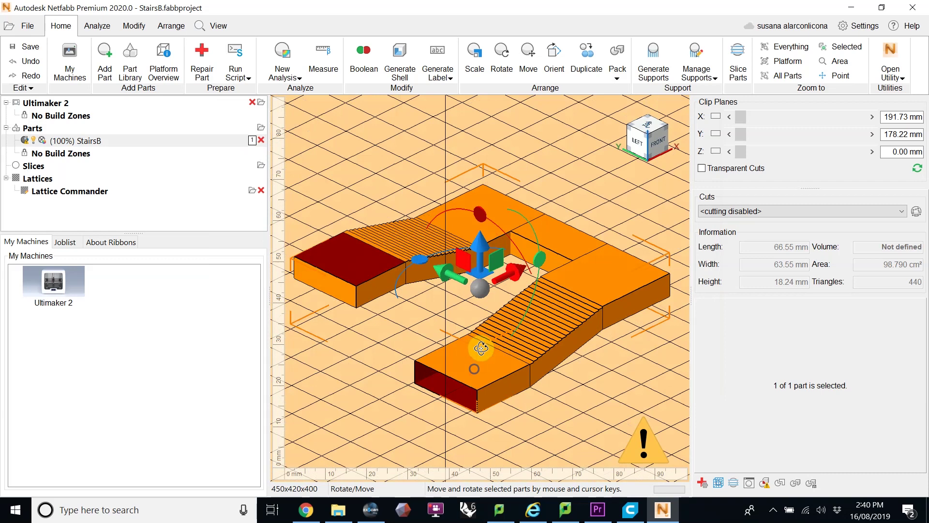
right_drag(448, 354, 449, 338)
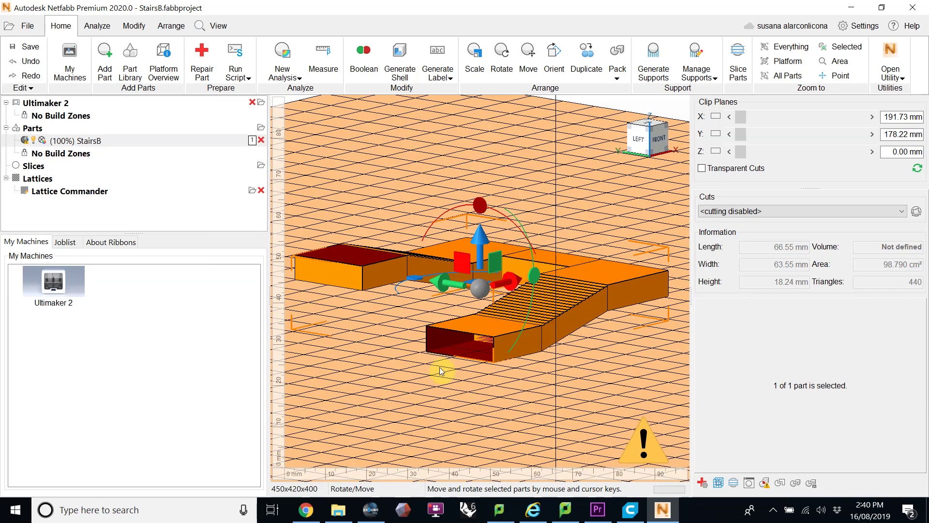
scroll(458, 330, up, 5)
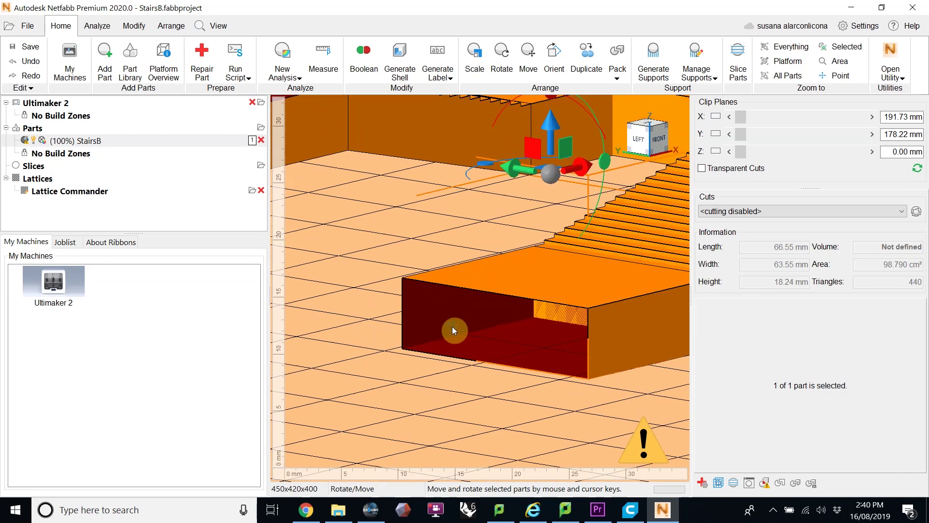
right_drag(452, 327, 456, 315)
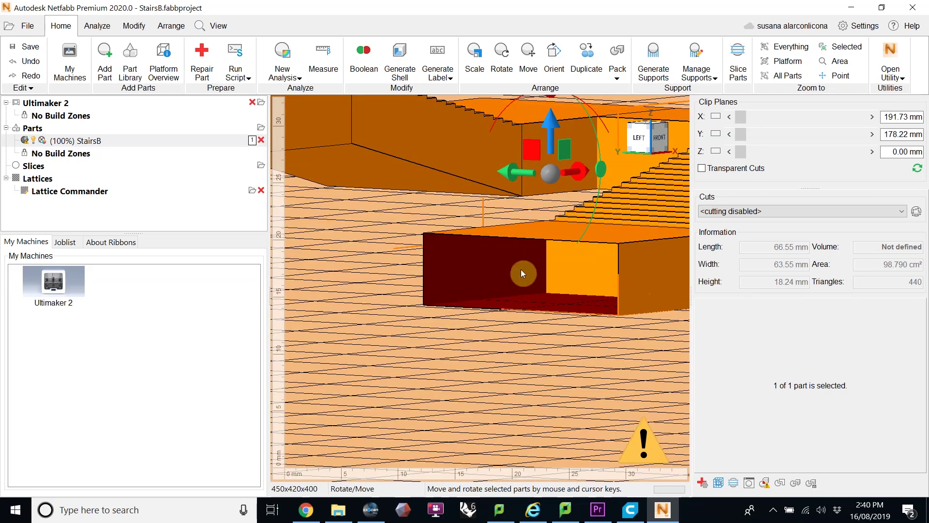
right_drag(521, 274, 338, 137)
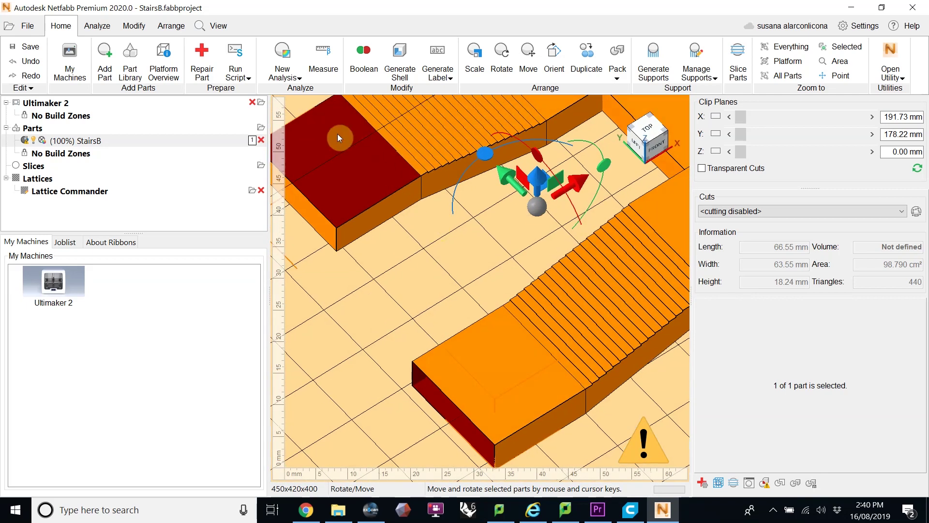
Step: Start Repair Part on StairsB and review its 7 shells and 9 holes
right_click(531, 353)
mouse_move(562, 311)
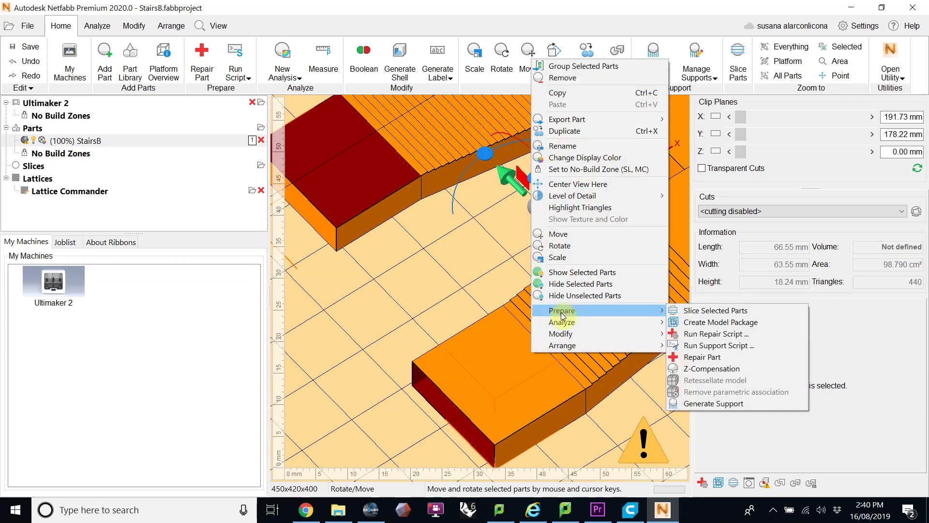
click(695, 357)
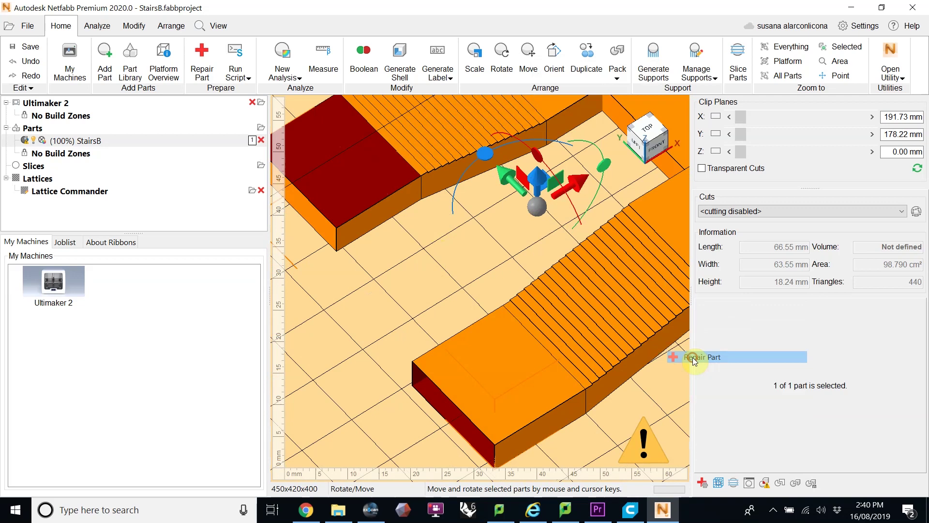
scroll(545, 322, down, 2)
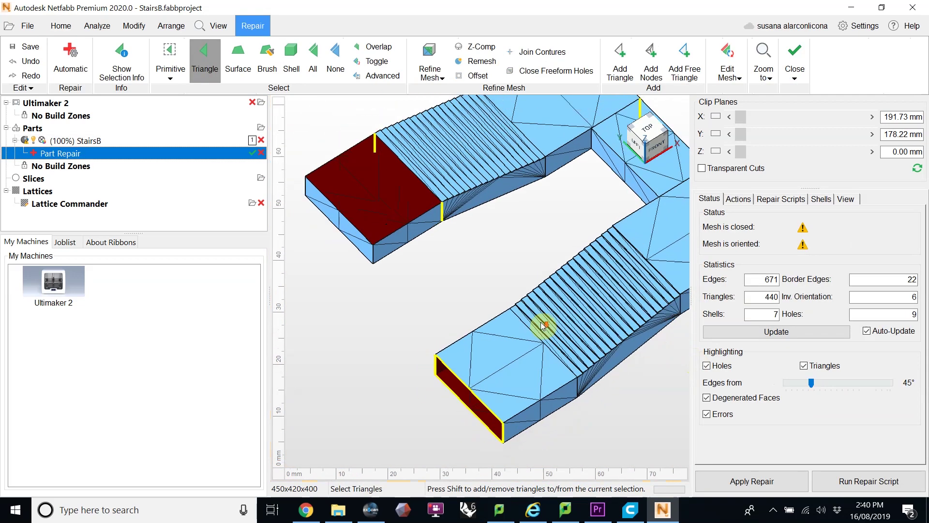
scroll(545, 321, down, 1)
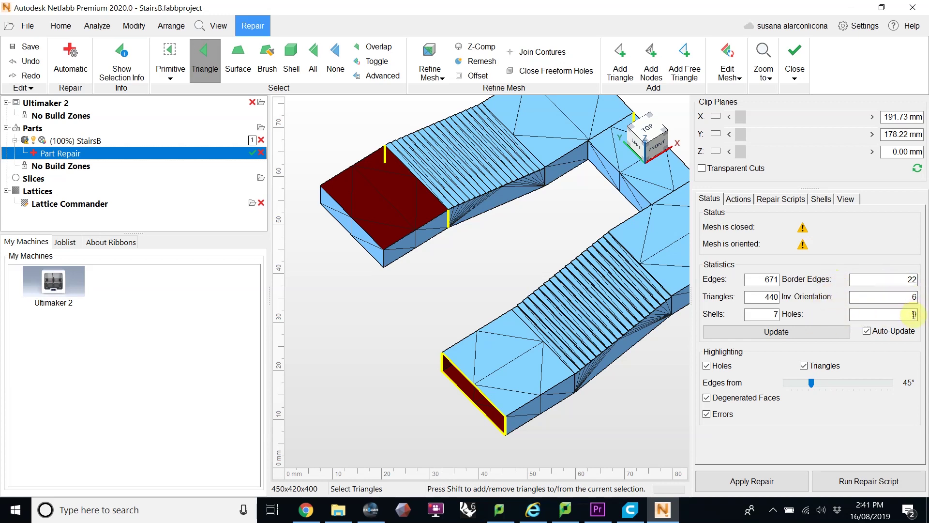
right_drag(556, 321, 571, 317)
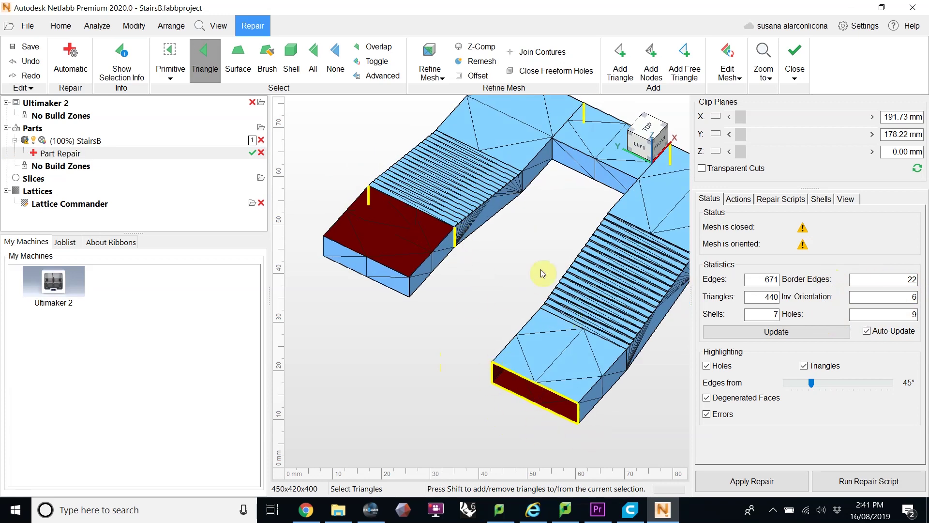
Step: Run the Extended Repair script on StairsB and apply the repair
click(846, 485)
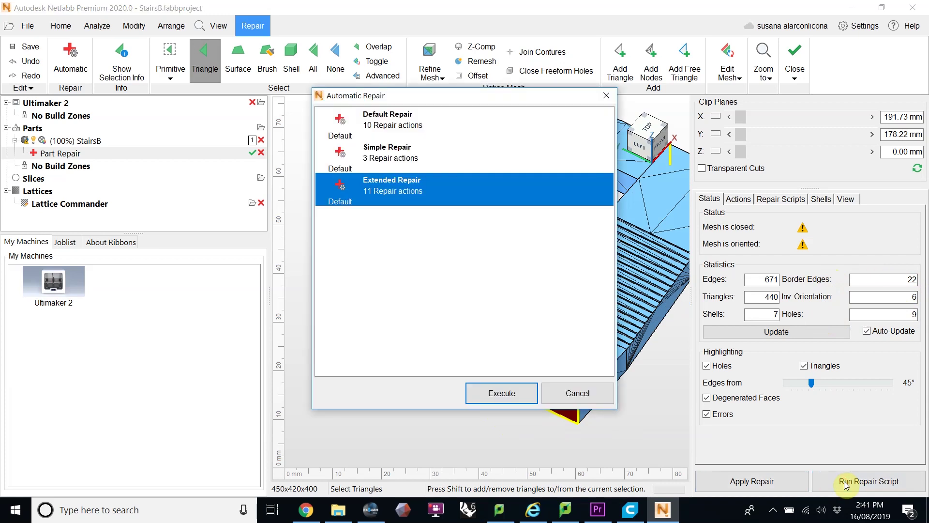
click(387, 120)
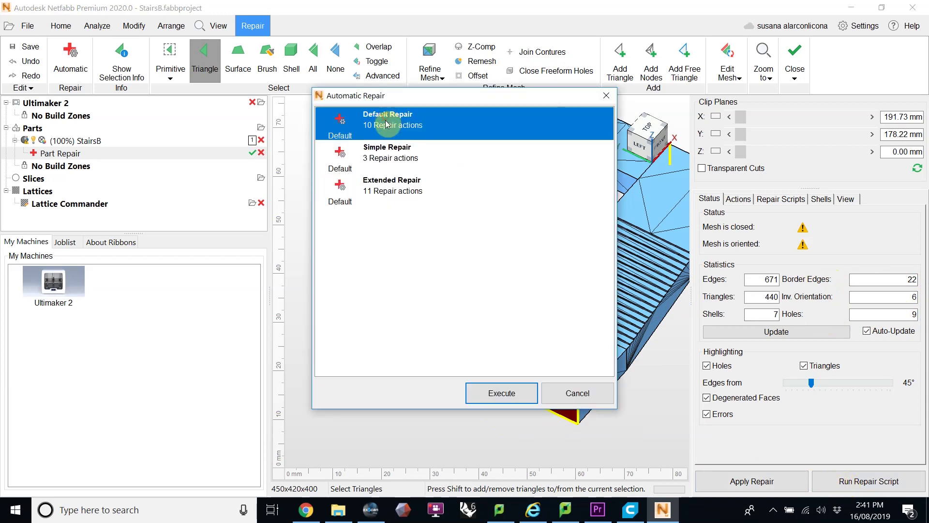
click(395, 160)
click(397, 189)
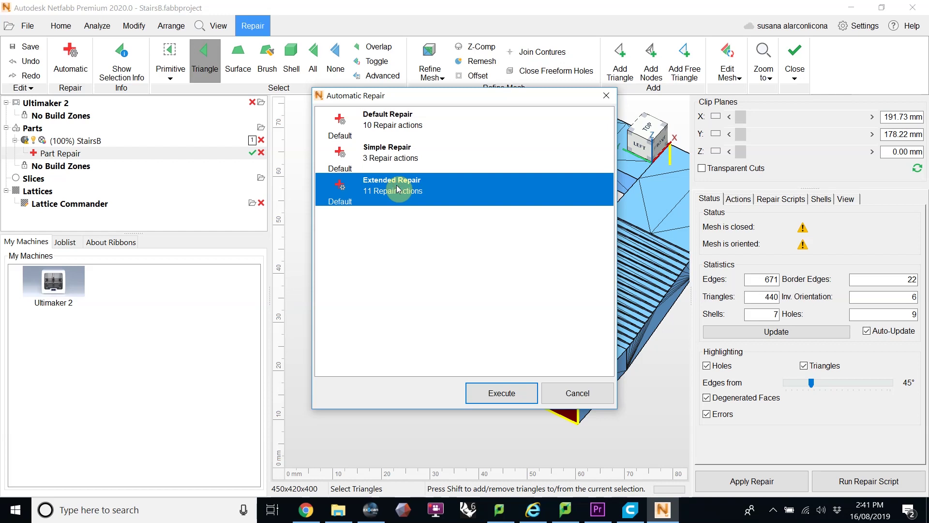
click(500, 394)
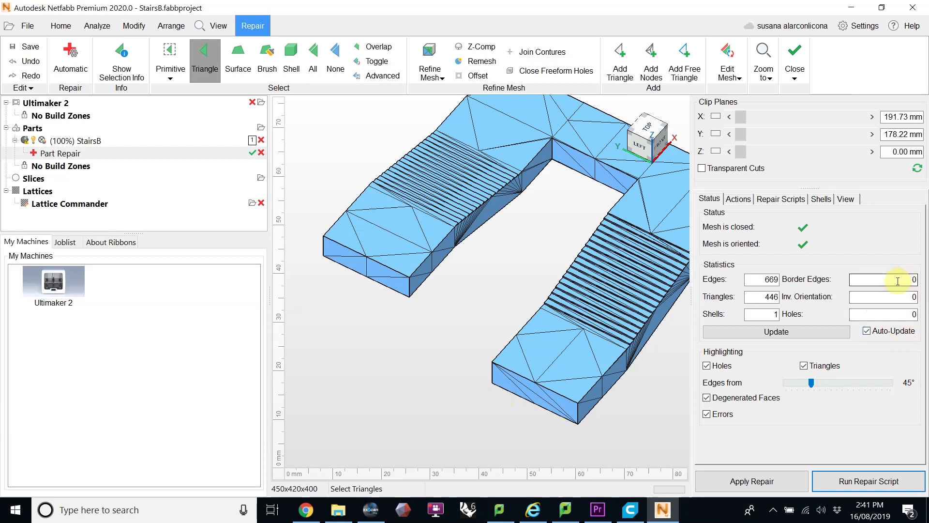
click(766, 479)
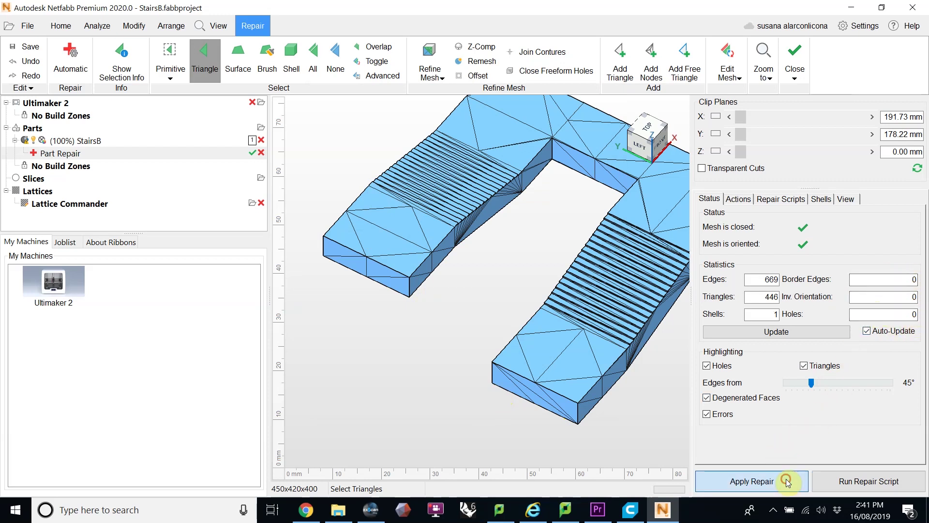
Step: Replace the old StairsB with the repaired part and export it as STL
click(377, 291)
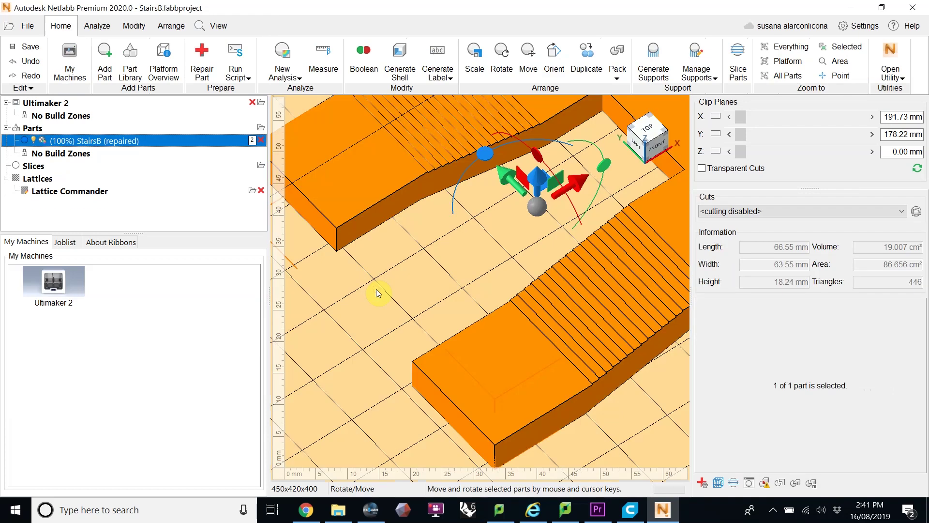
right_click(527, 360)
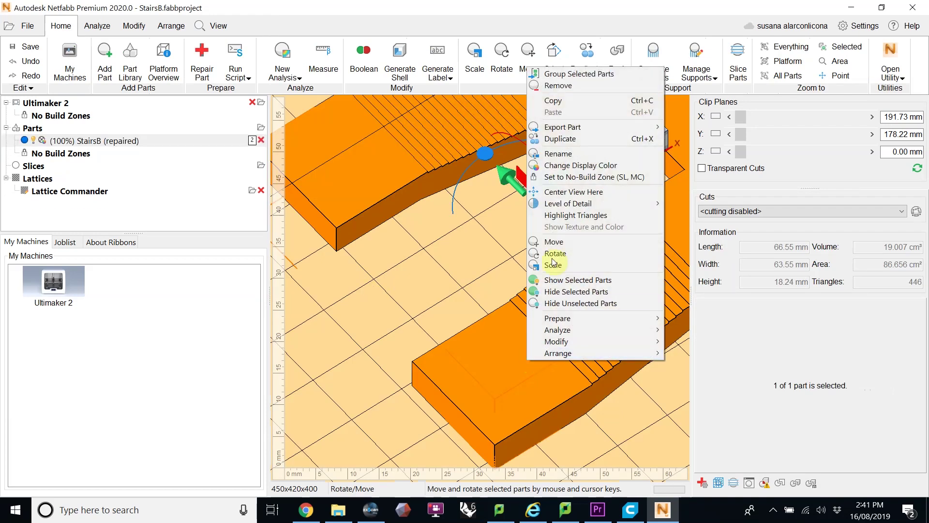
mouse_move(563, 127)
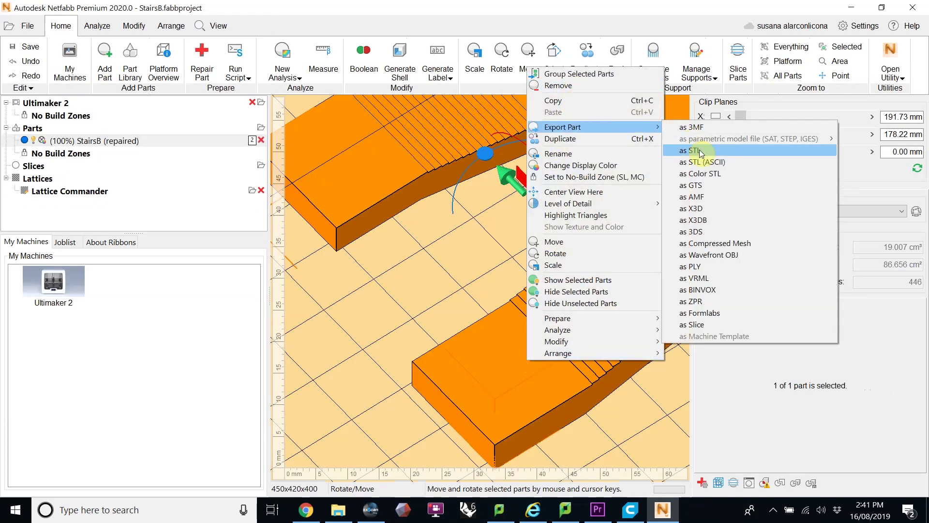
click(699, 151)
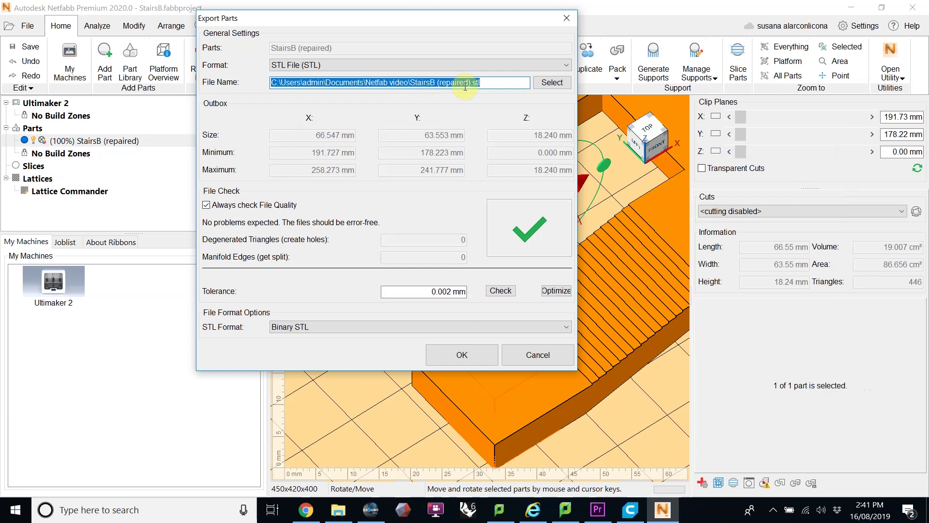
click(473, 359)
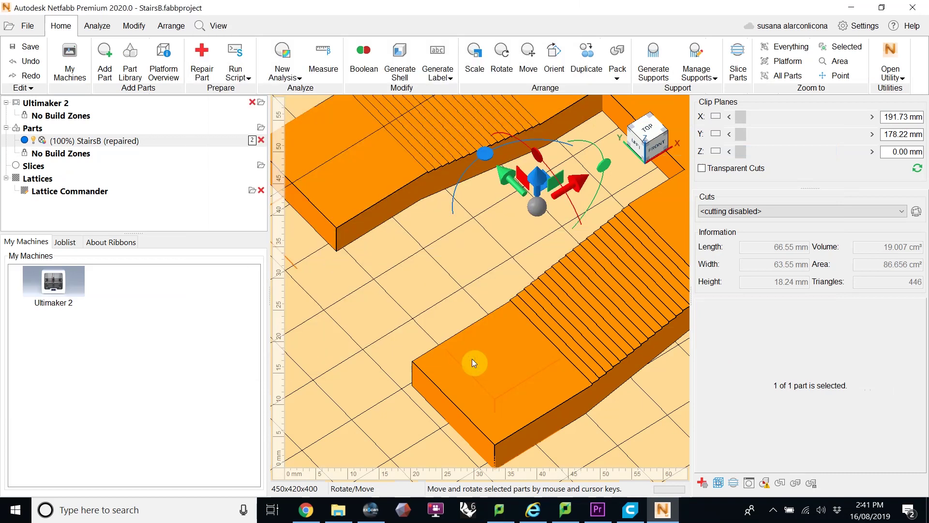
mouse_move(450, 345)
right_down()
mouse_move(515, 288)
mouse_move(504, 301)
right_up()
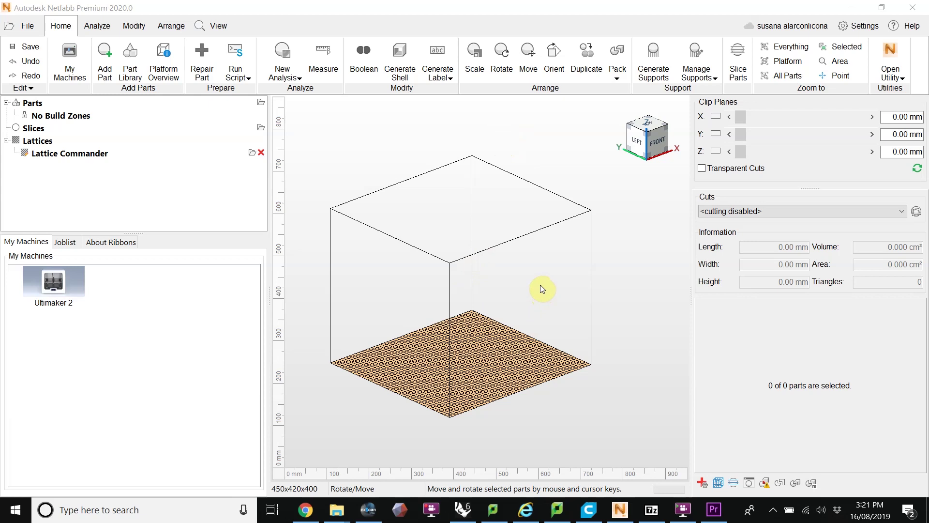
Step: Orbit the view around the empty Netfabb build platform
right_drag(540, 285, 524, 294)
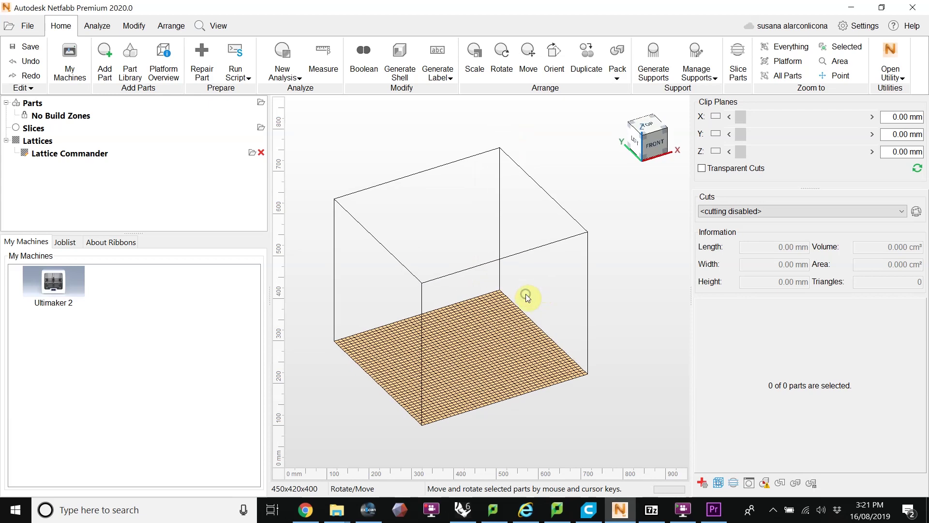
Step: Open All Gears.stl in Cura onto the Ultimaker 2+ build plate
click(588, 510)
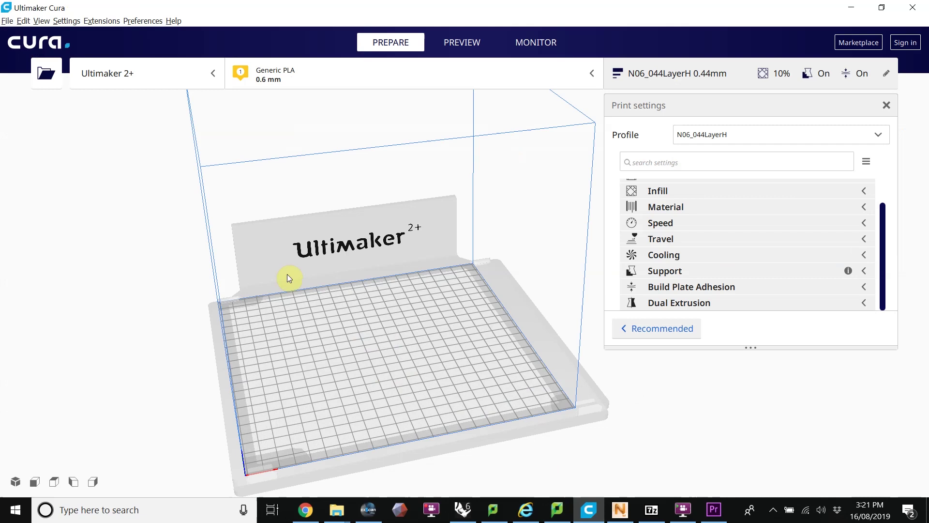
click(48, 80)
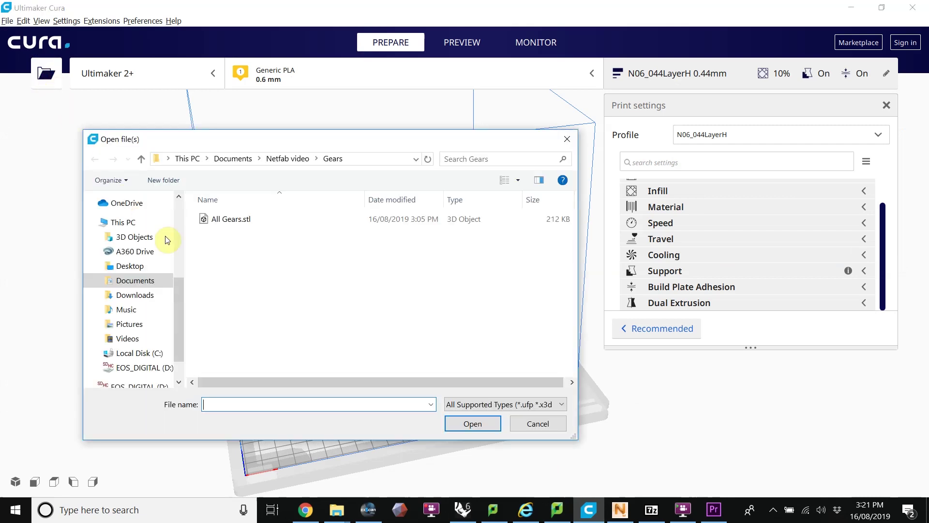
click(219, 219)
click(458, 428)
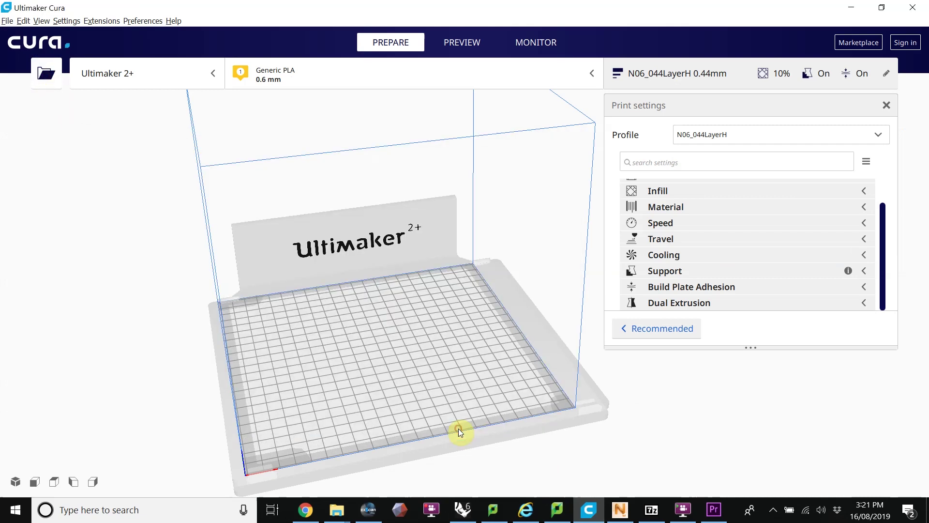
Step: Orbit around the three gears from low angles to inspect their hubs
mouse_move(399, 354)
right_down()
mouse_move(419, 342)
mouse_move(419, 321)
right_up()
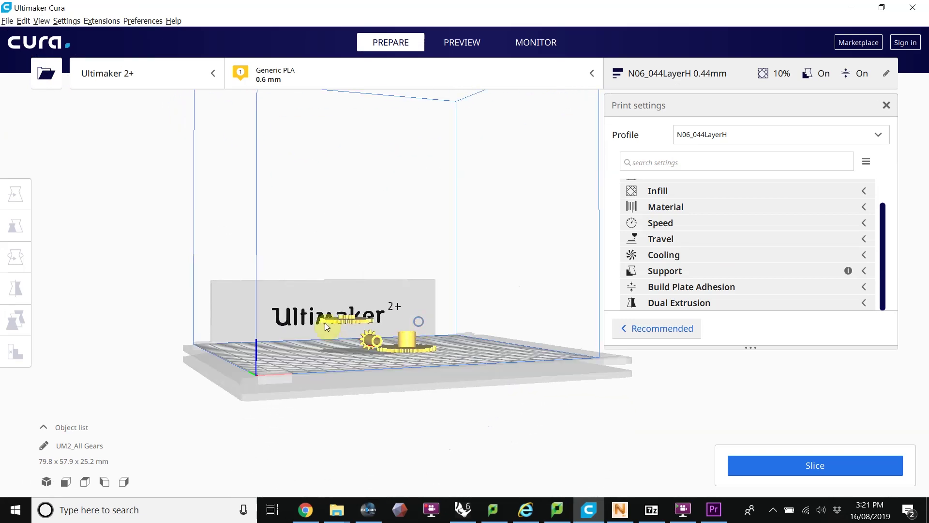
mouse_move(379, 350)
right_down()
mouse_move(448, 356)
mouse_move(422, 352)
mouse_move(480, 340)
mouse_move(486, 358)
mouse_move(389, 405)
mouse_move(391, 377)
right_up()
scroll(400, 364, up, 3)
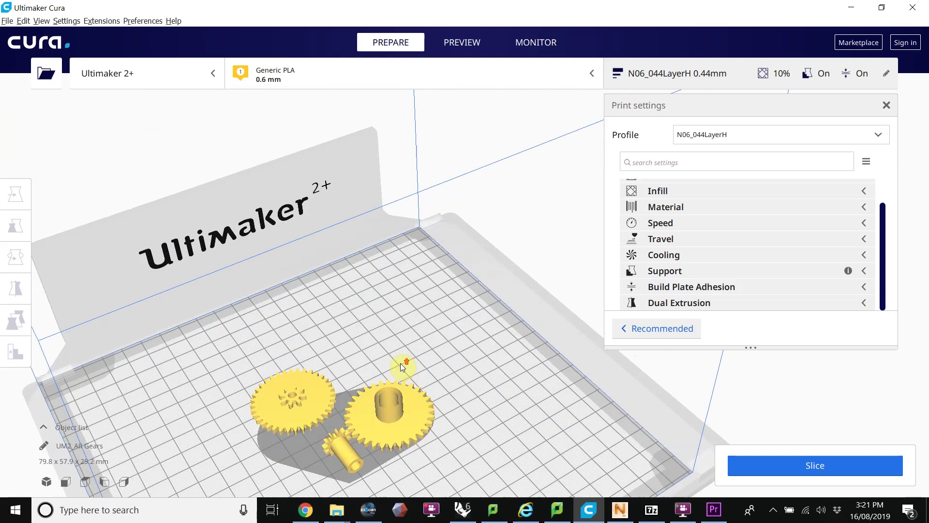
mouse_move(425, 332)
right_down()
mouse_move(485, 268)
mouse_move(453, 313)
right_up()
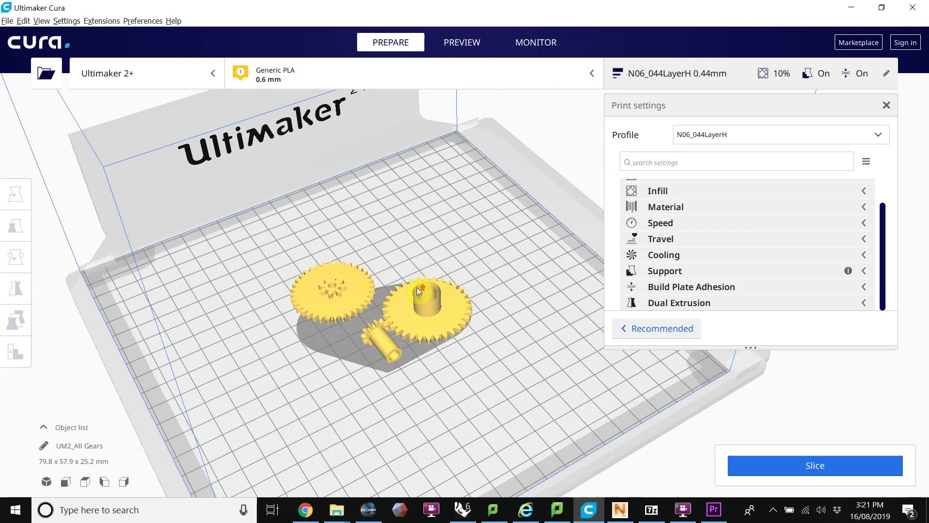
scroll(417, 287, up, 3)
scroll(358, 290, up, 2)
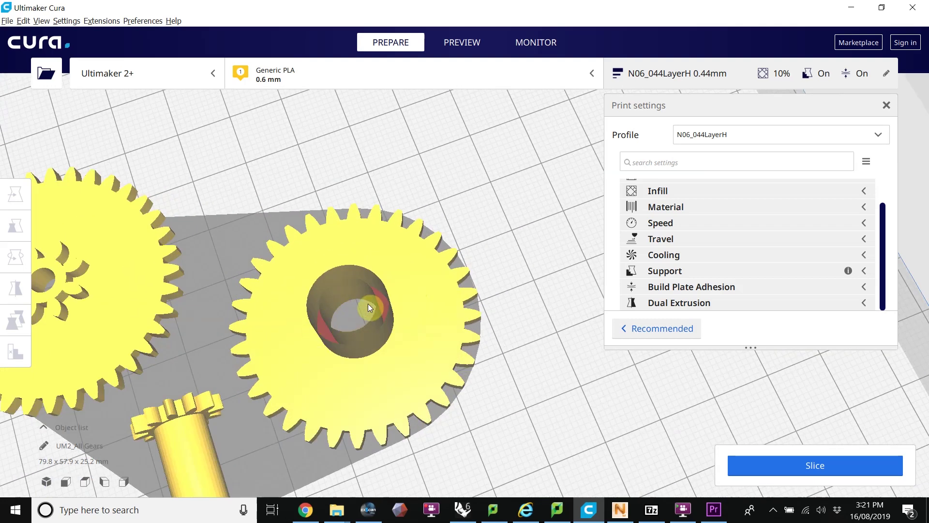
mouse_move(331, 333)
right_down()
mouse_move(361, 307)
mouse_move(364, 279)
right_up()
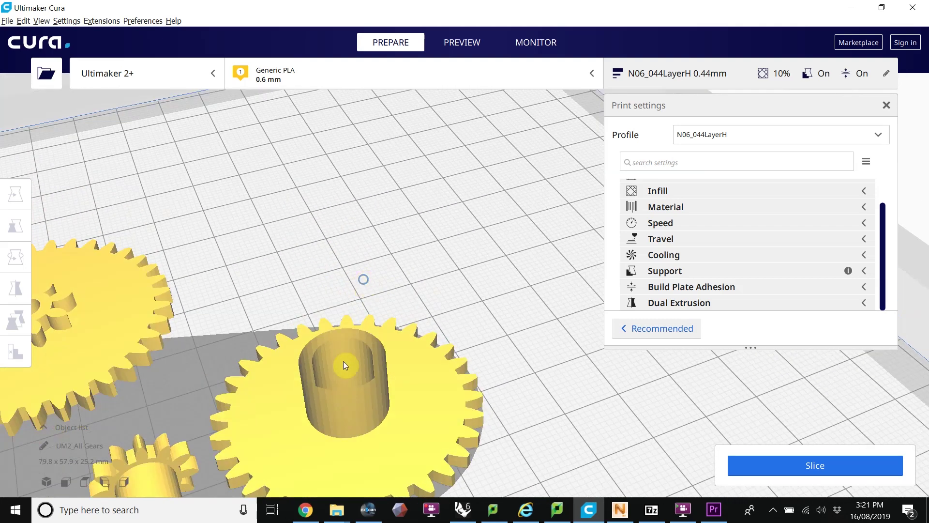
scroll(336, 382, down, 2)
scroll(330, 376, down, 3)
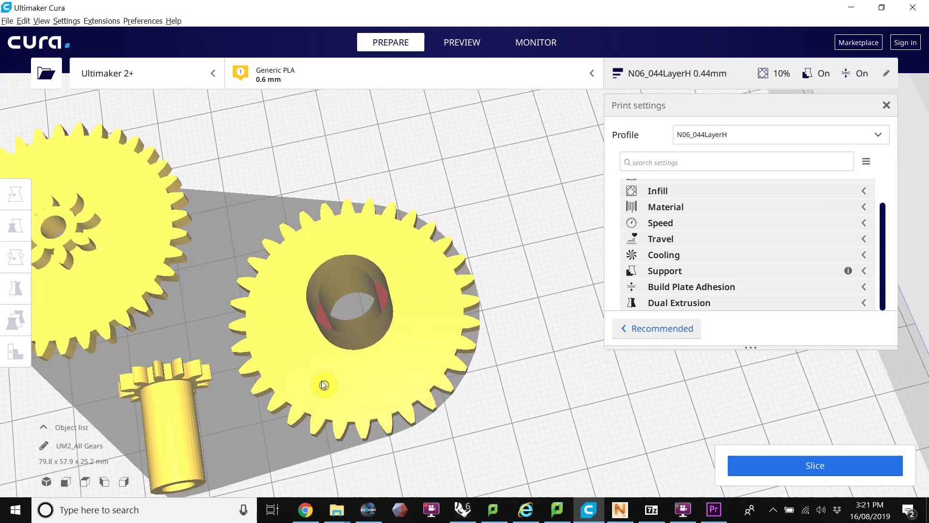
scroll(321, 380, down, 3)
right_drag(380, 296, 297, 281)
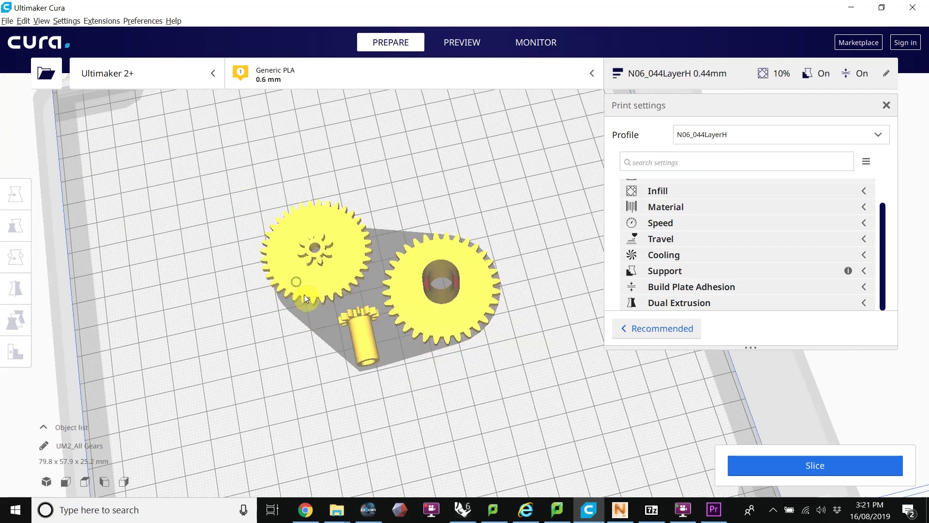
right_drag(397, 336, 452, 260)
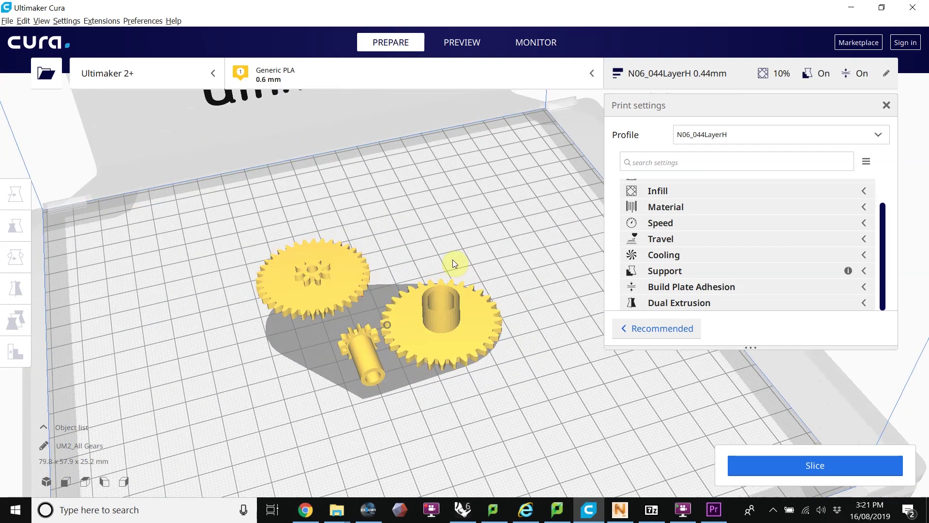
Step: Slice the gears (24 min, 13 g) and inspect the layers in Preview
click(731, 458)
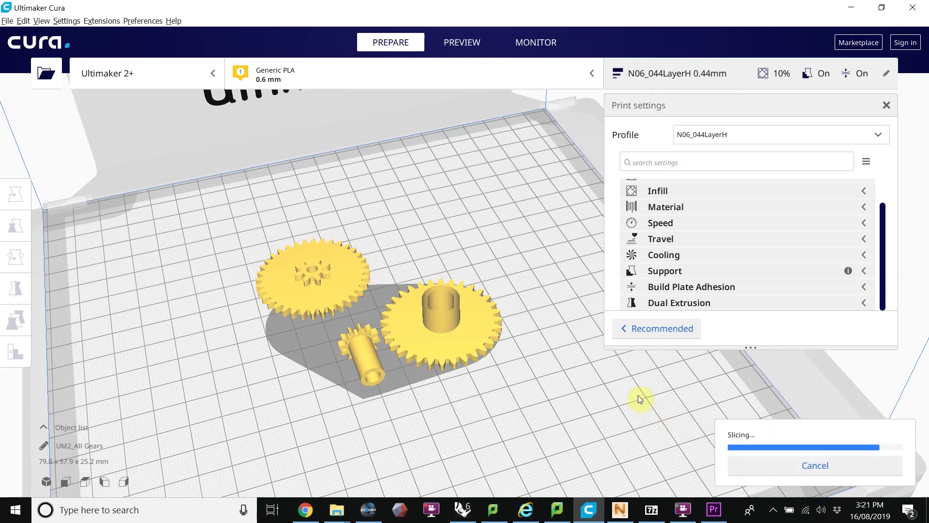
click(458, 41)
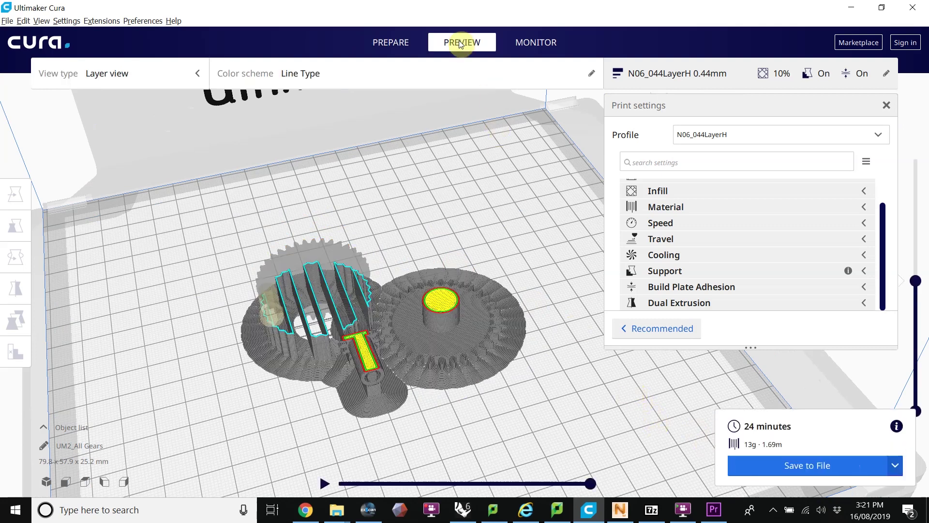
mouse_move(480, 313)
right_down()
mouse_move(376, 326)
mouse_move(411, 325)
right_up()
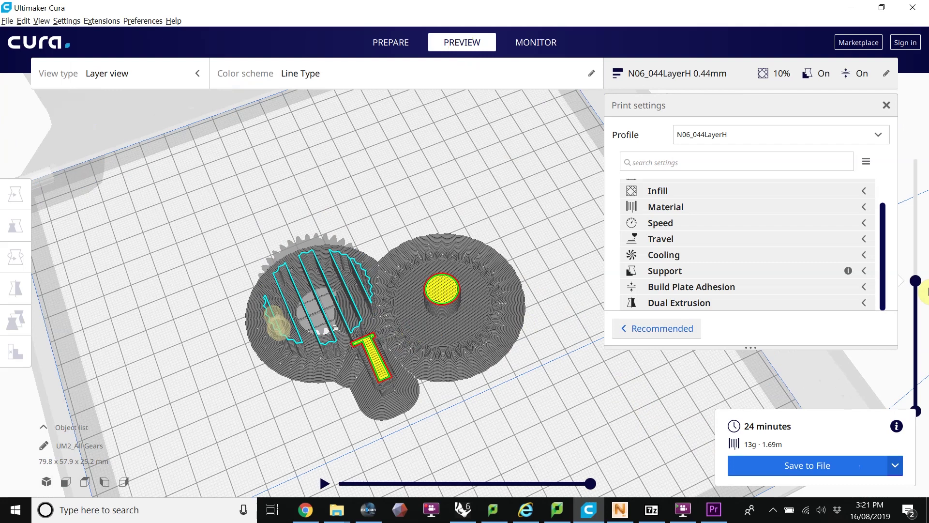
drag(916, 282, 890, 151)
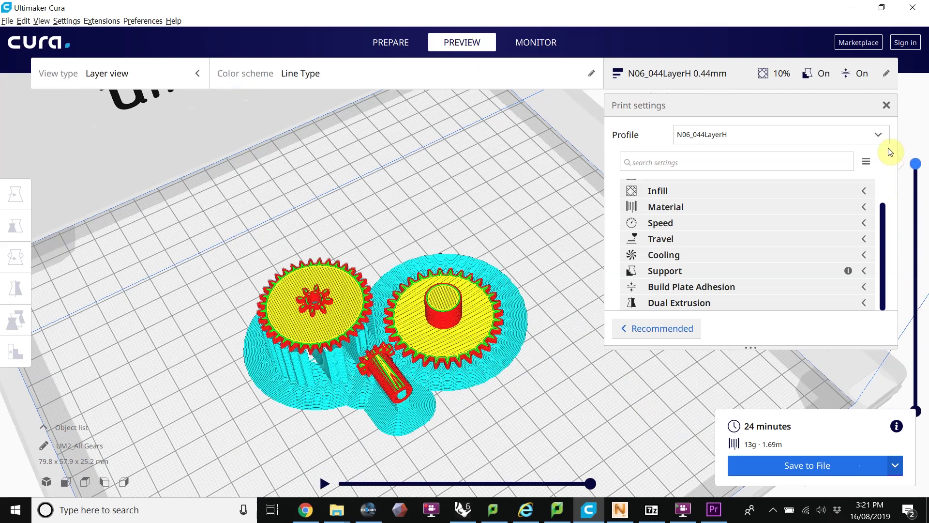
mouse_move(508, 348)
right_down()
mouse_move(424, 307)
mouse_move(352, 315)
mouse_move(458, 367)
mouse_move(582, 294)
right_up()
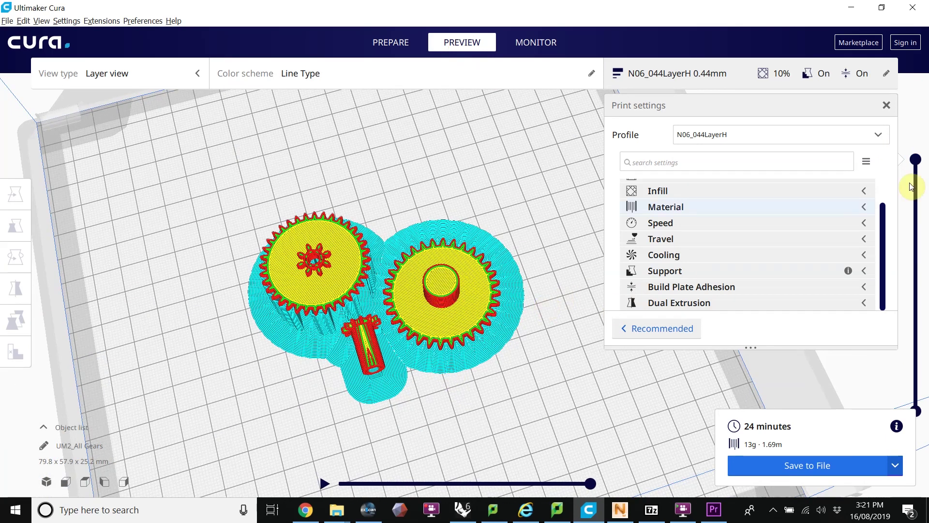
mouse_move(915, 161)
mouse_down()
mouse_move(912, 282)
mouse_move(914, 264)
mouse_up()
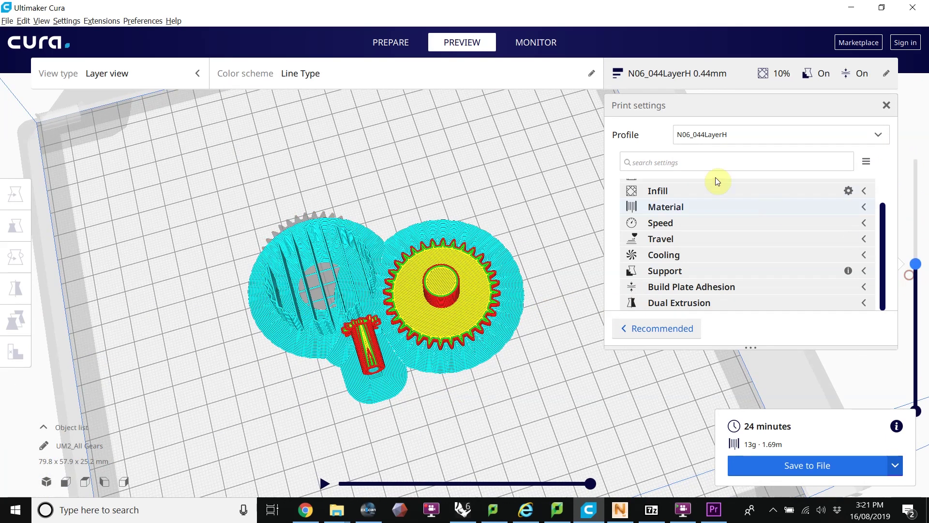
click(385, 44)
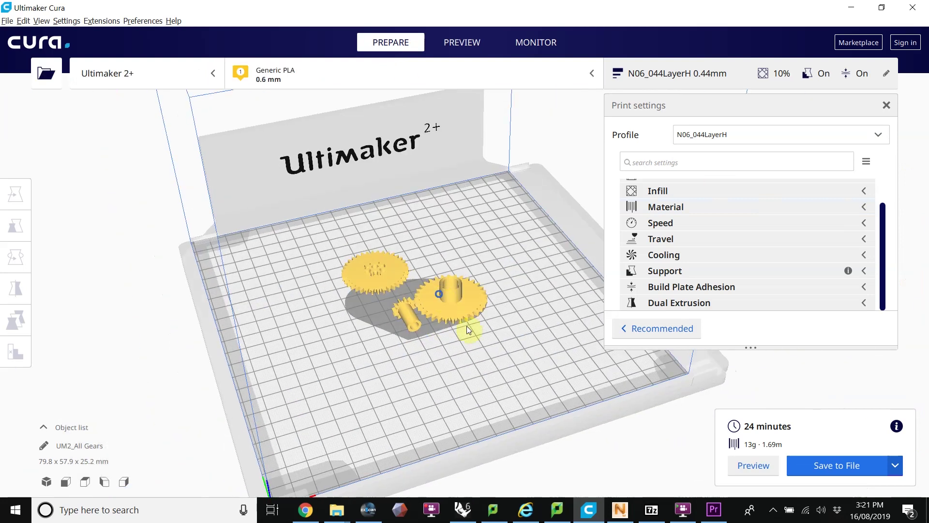
Step: Add All Gears.stl to Netfabb with Automatic Part Repair set to Extended Repair
click(621, 510)
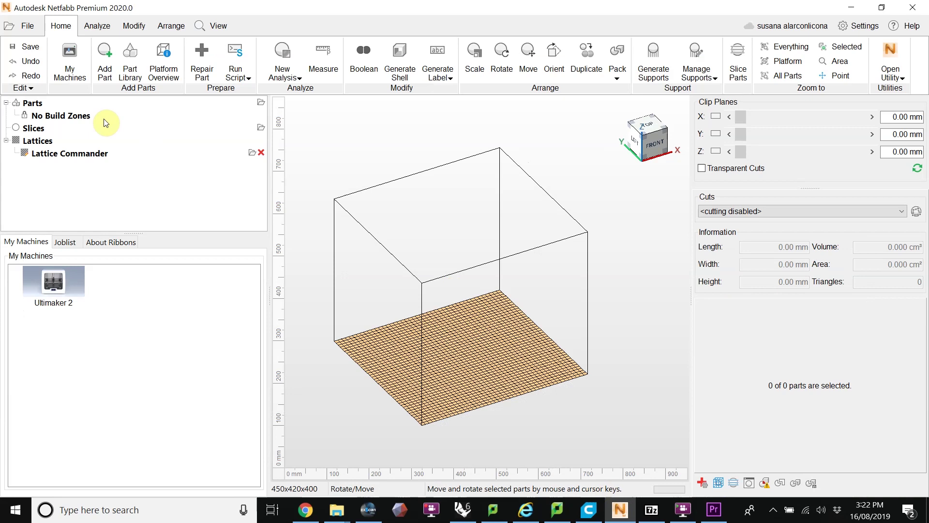
click(26, 25)
click(63, 154)
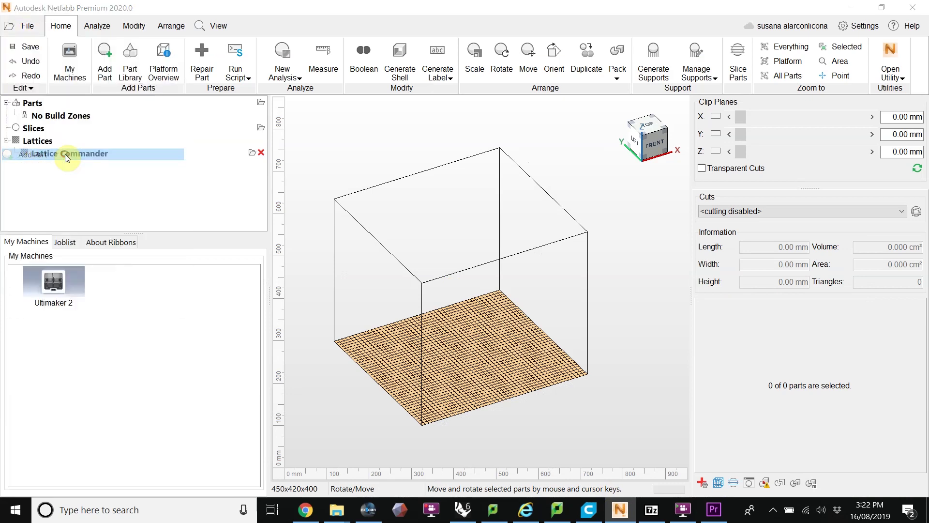
click(155, 111)
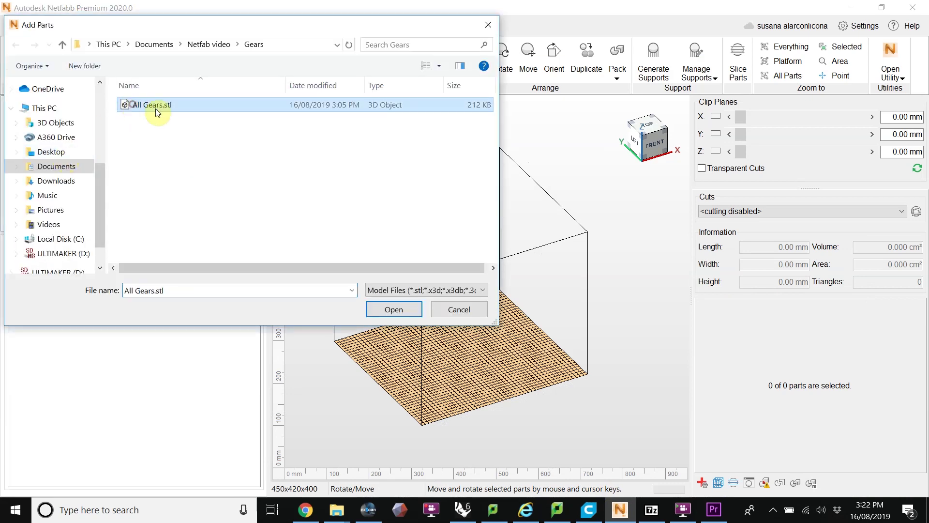
click(411, 311)
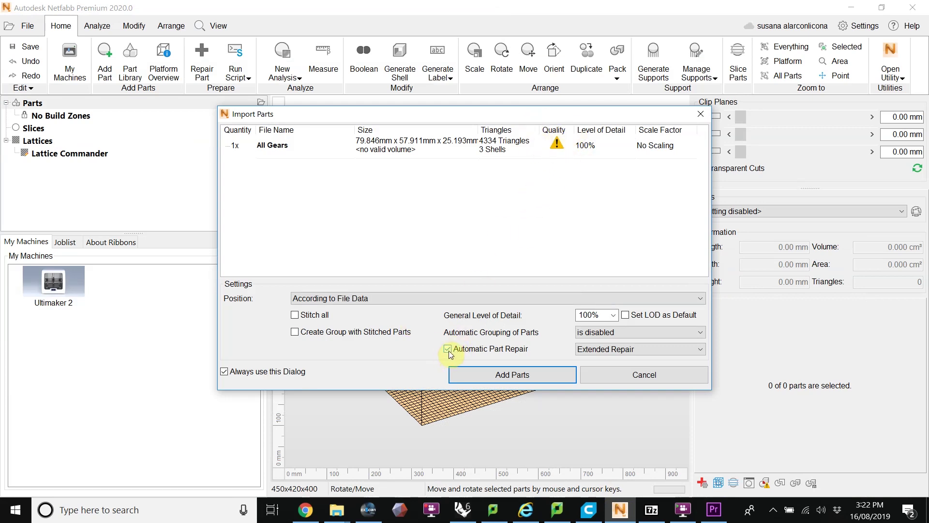
click(602, 350)
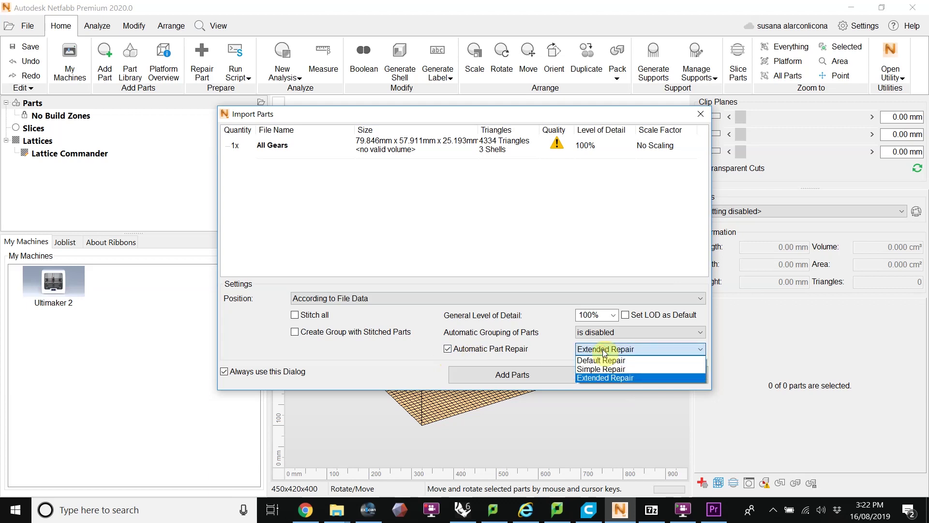
click(521, 377)
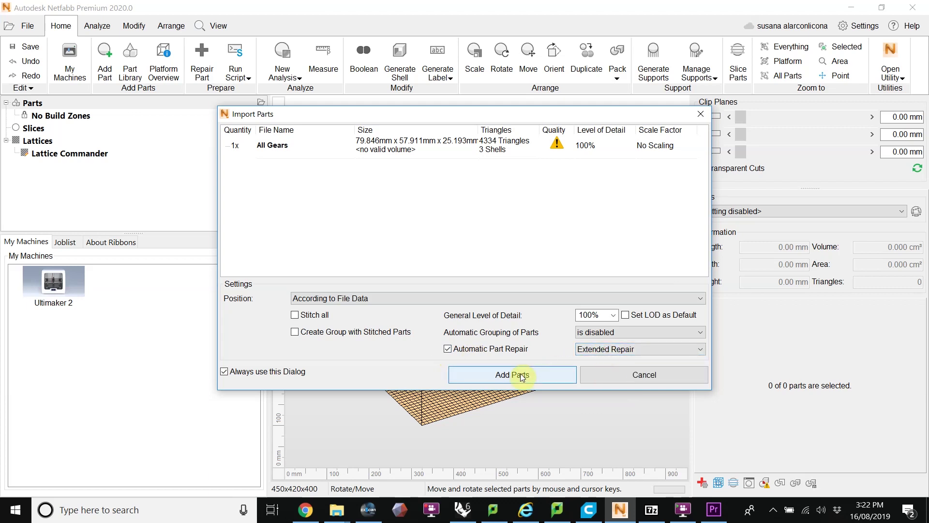
click(522, 377)
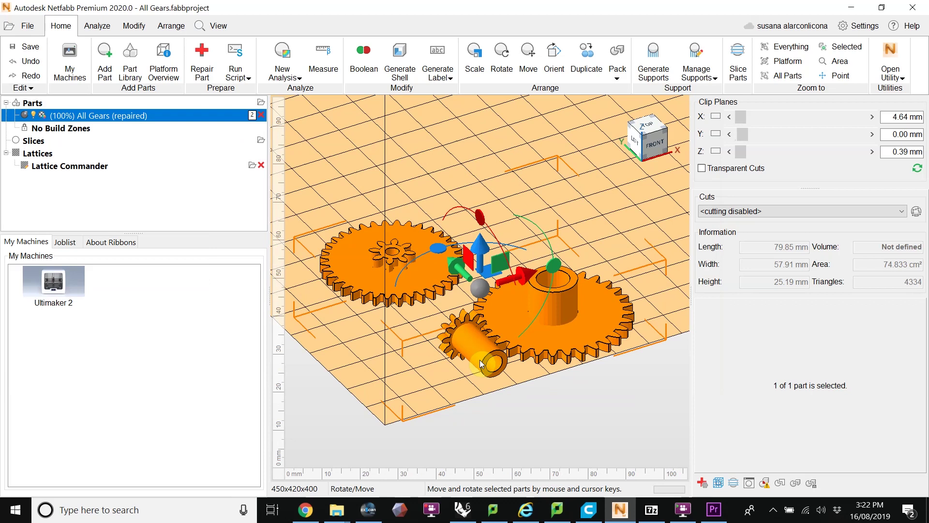
Step: Split the repaired gears part into separate shells and view it from above
right_drag(548, 294, 546, 315)
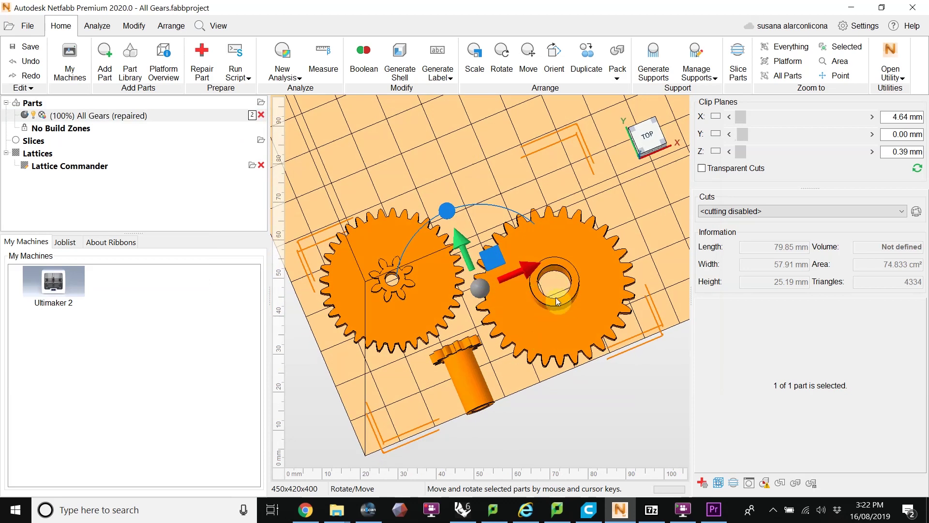
right_drag(538, 316, 493, 313)
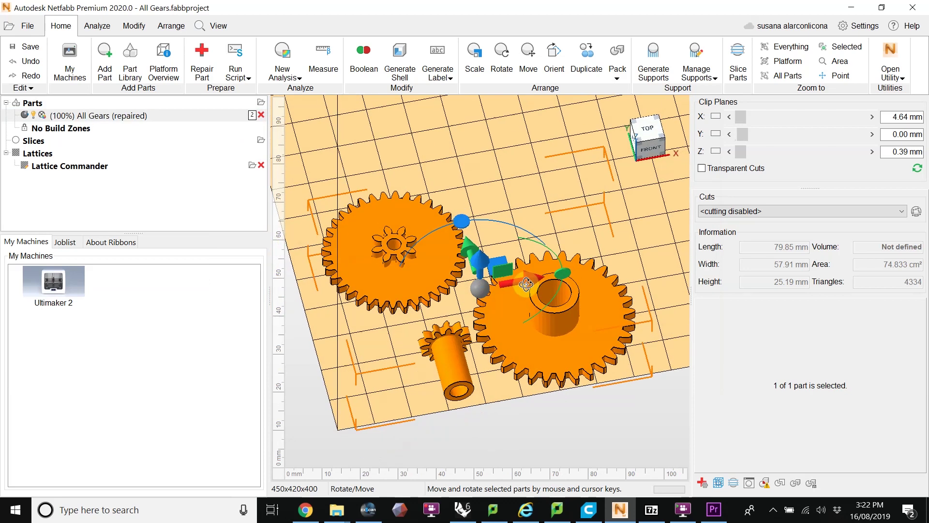
right_drag(475, 344, 513, 323)
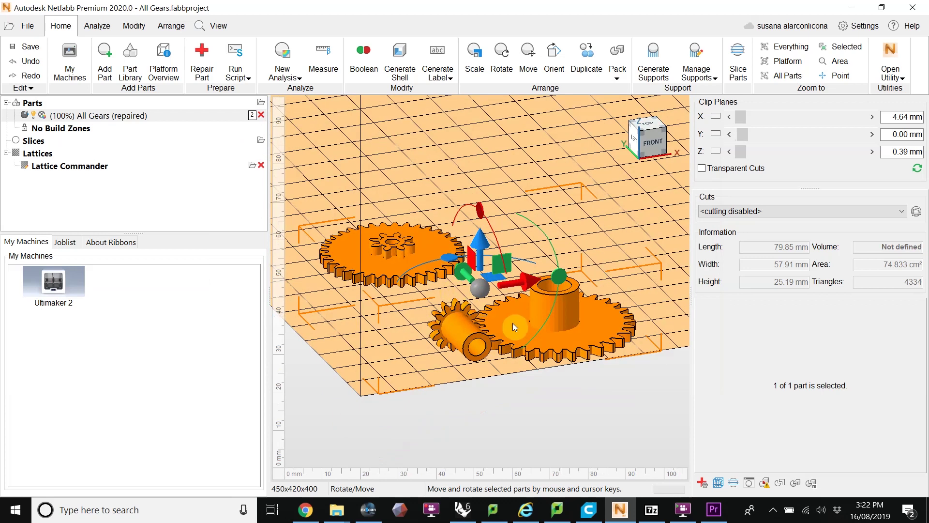
right_click(514, 323)
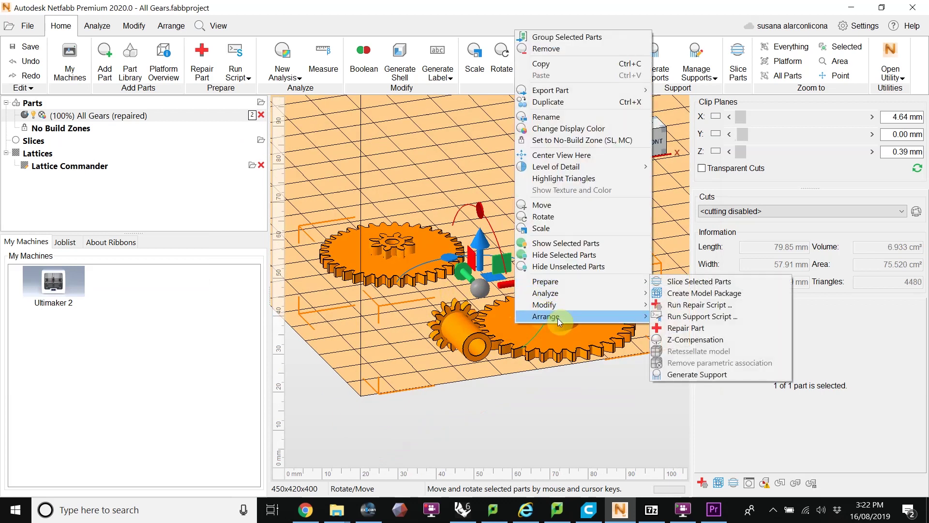
mouse_move(551, 305)
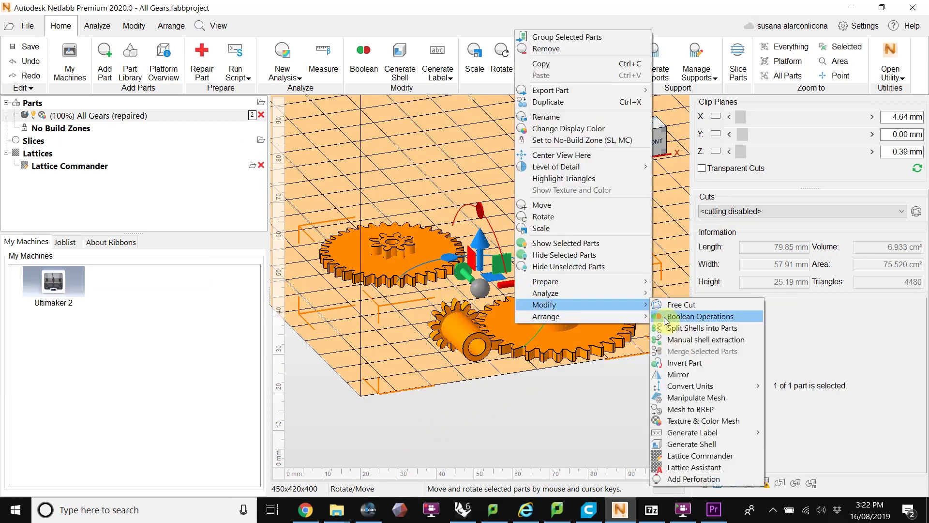
click(675, 328)
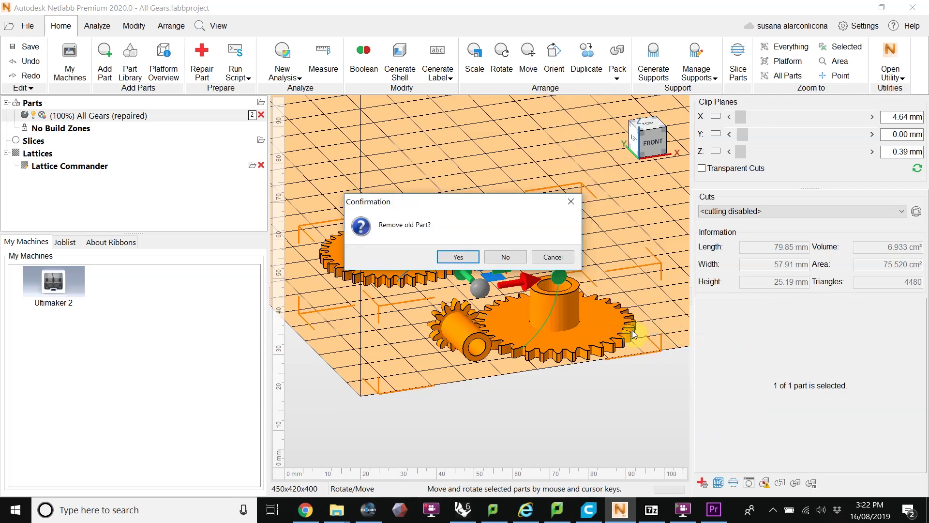
click(456, 258)
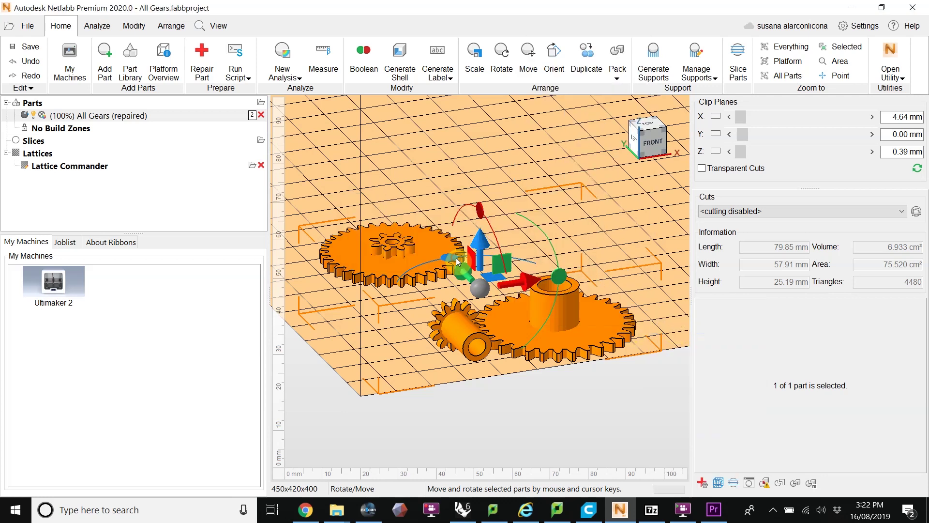
key(5)
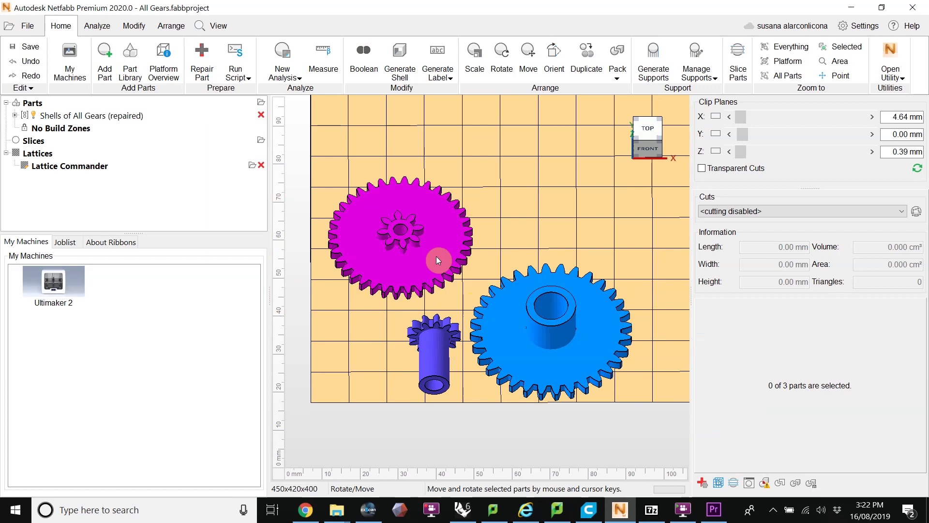
Step: Expand the Shells group and multi-select Shells 1, 2 and 3
click(15, 116)
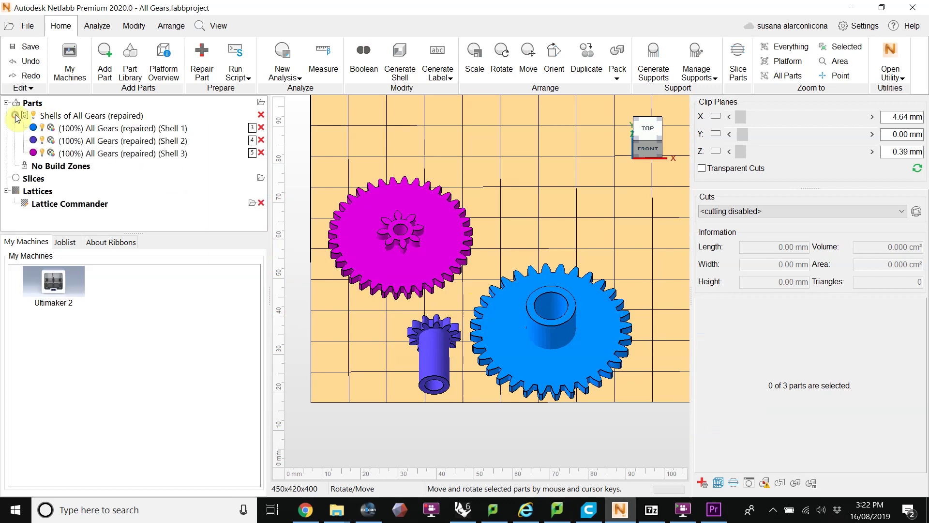
click(128, 140)
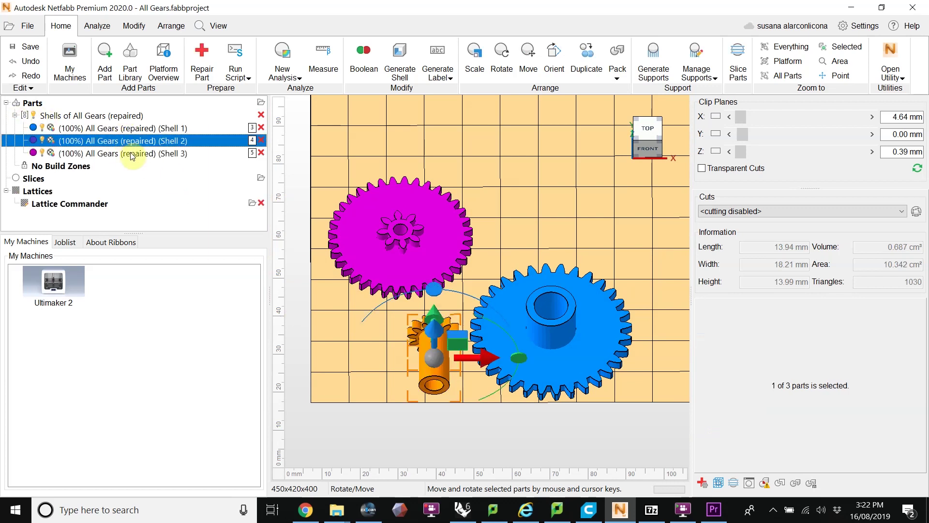
click(129, 153)
click(127, 128)
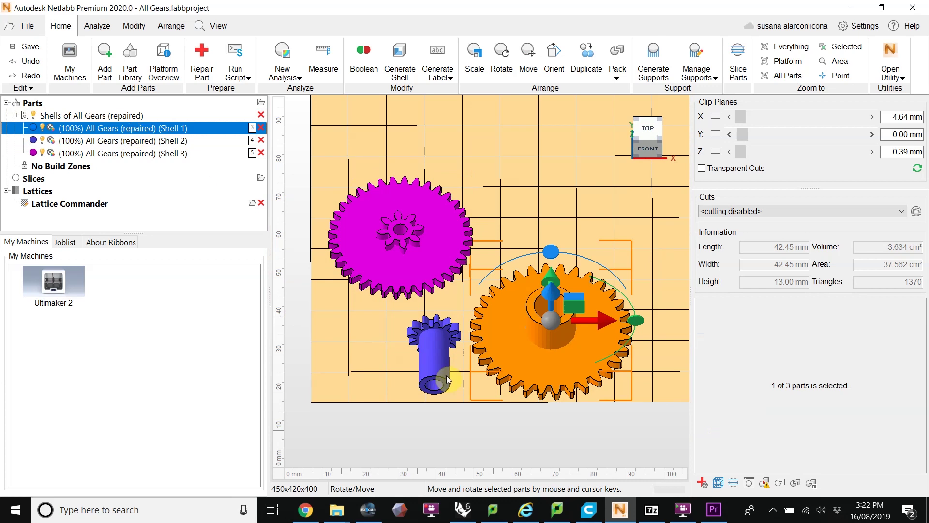
right_drag(448, 380, 179, 219)
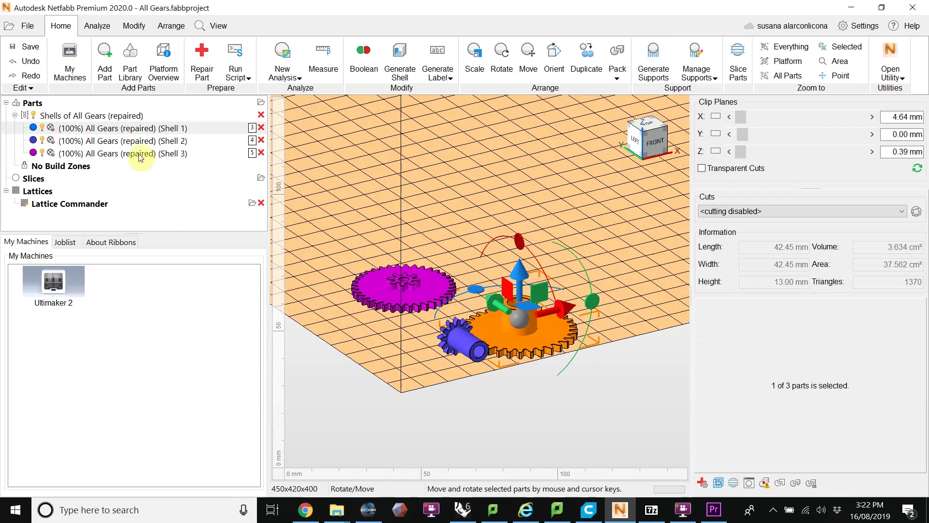
shift+click(131, 141)
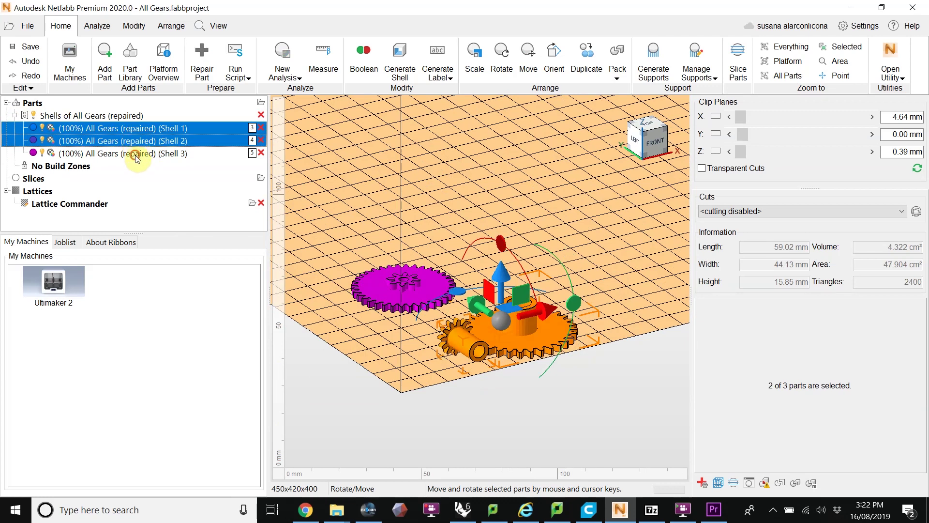
shift+click(135, 153)
Step: Export the three selected shells as STL with 'Original Part Names with Loading List' output
right_click(135, 153)
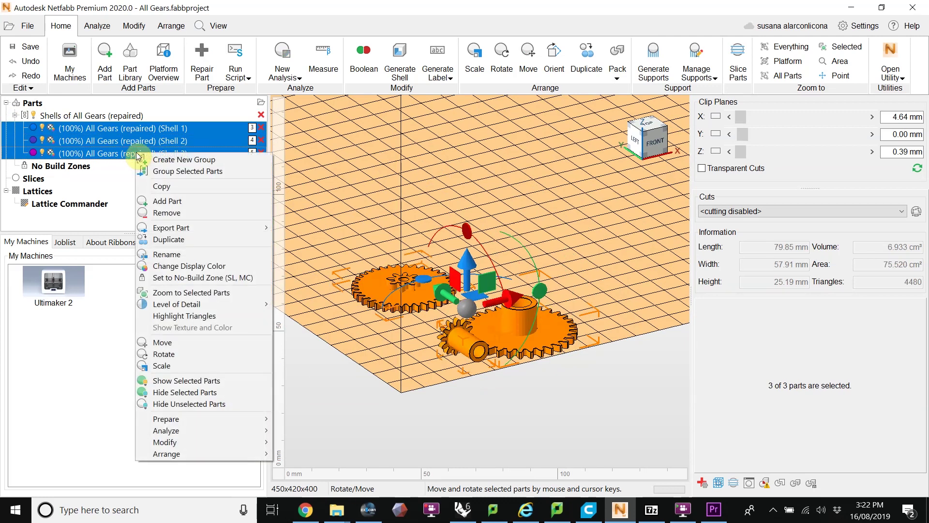
mouse_move(171, 228)
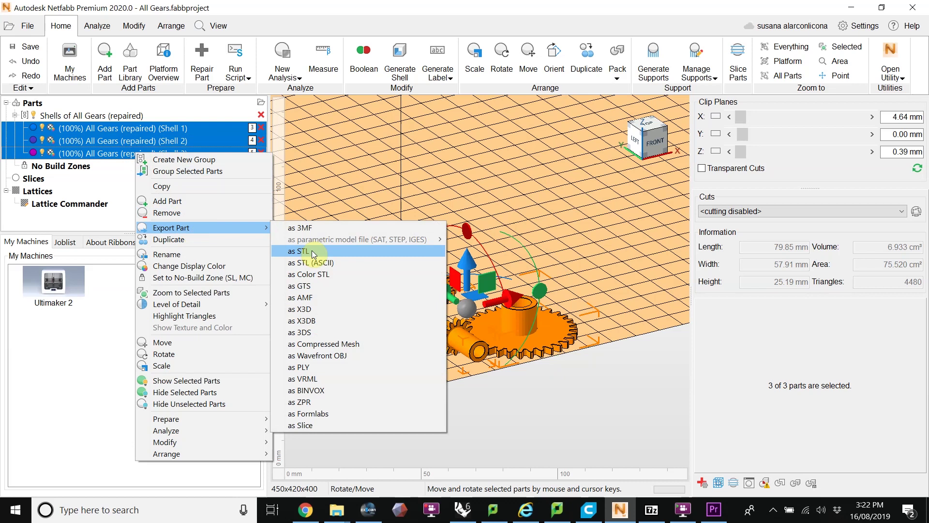
click(312, 251)
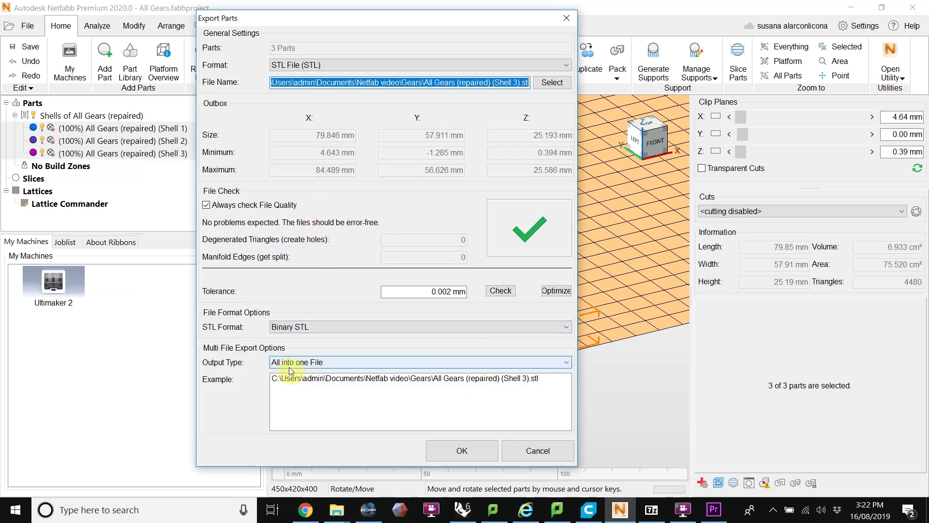
click(348, 361)
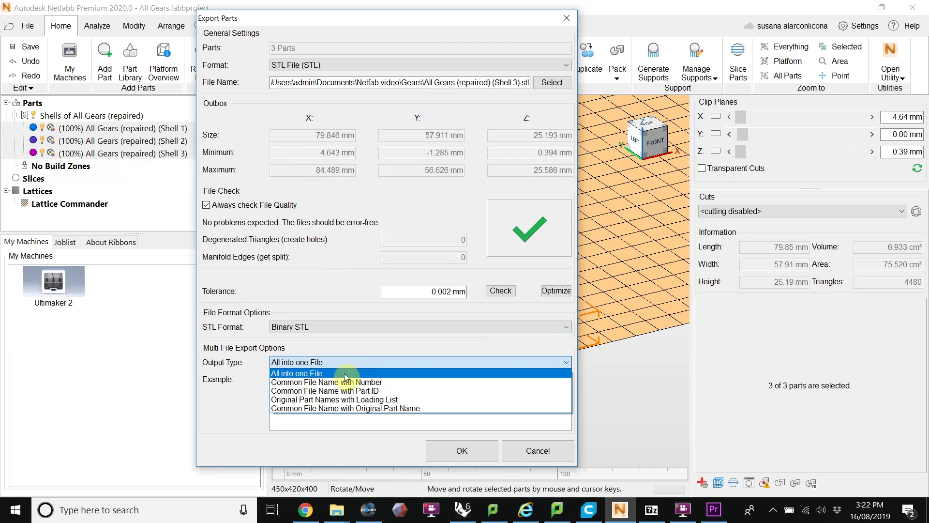
click(337, 400)
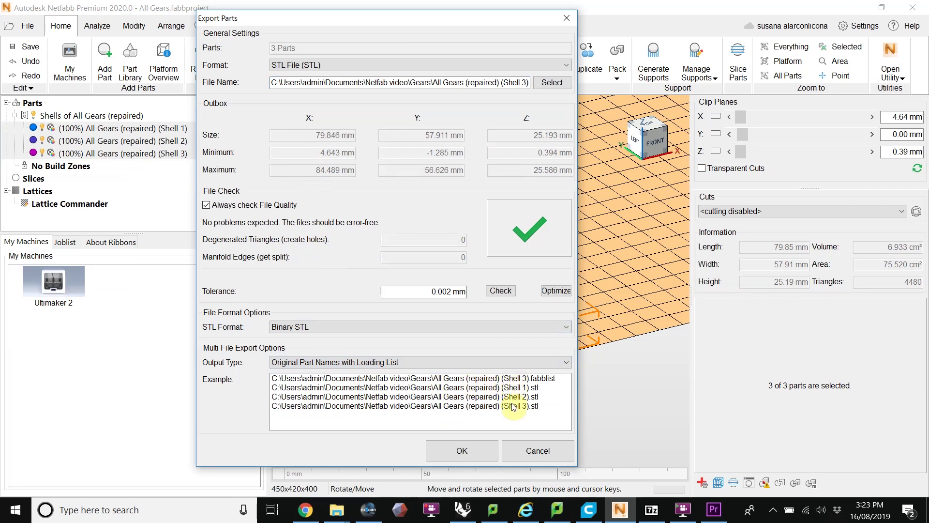
click(474, 449)
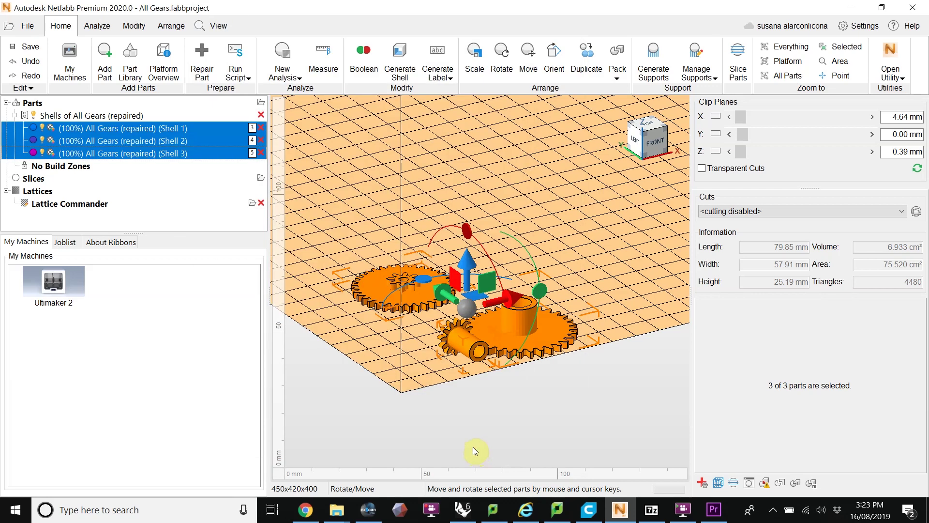
Step: In Cura, open the Shell 1, Shell 2 and Shell 3 STL files from the Gears folder
click(588, 509)
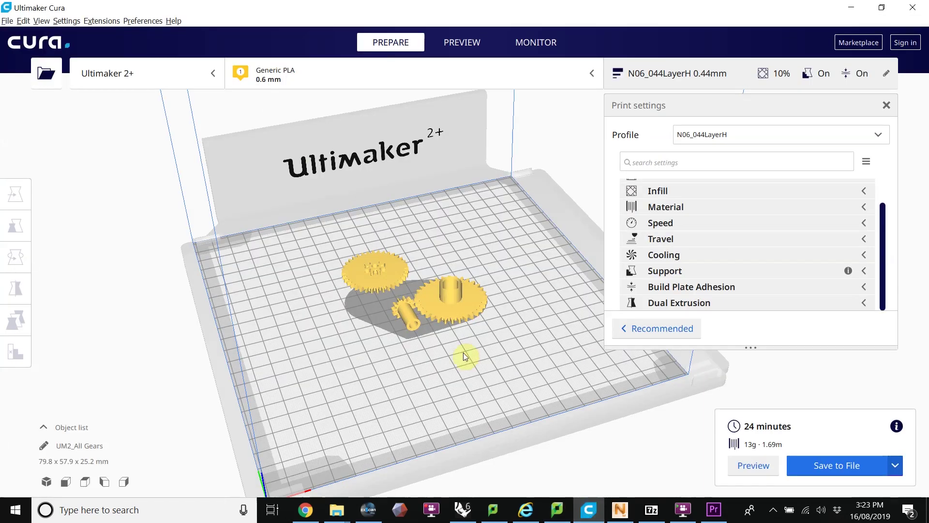
click(43, 77)
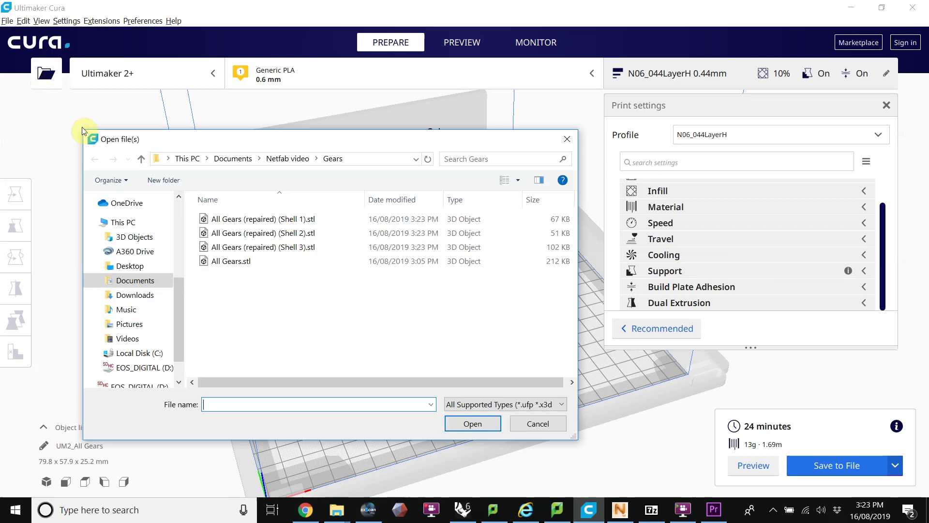
click(233, 220)
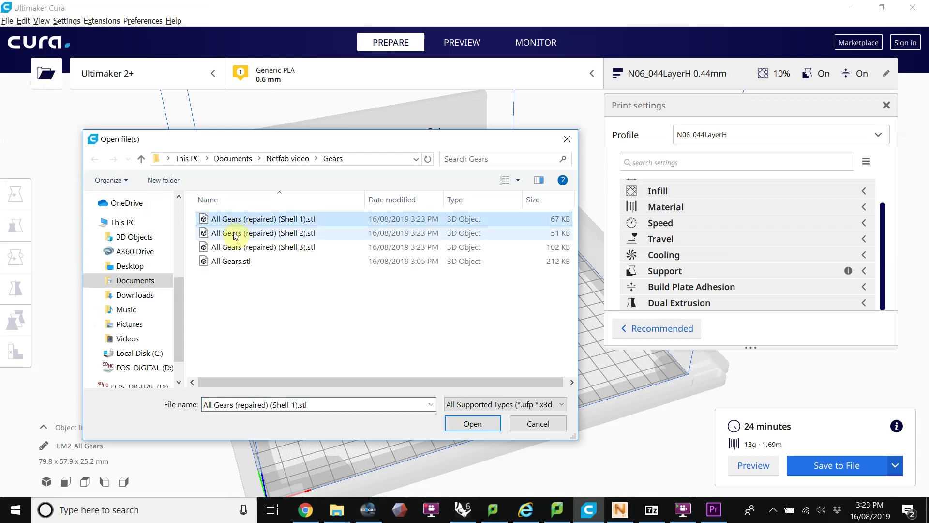
ctrl+click(234, 235)
click(460, 424)
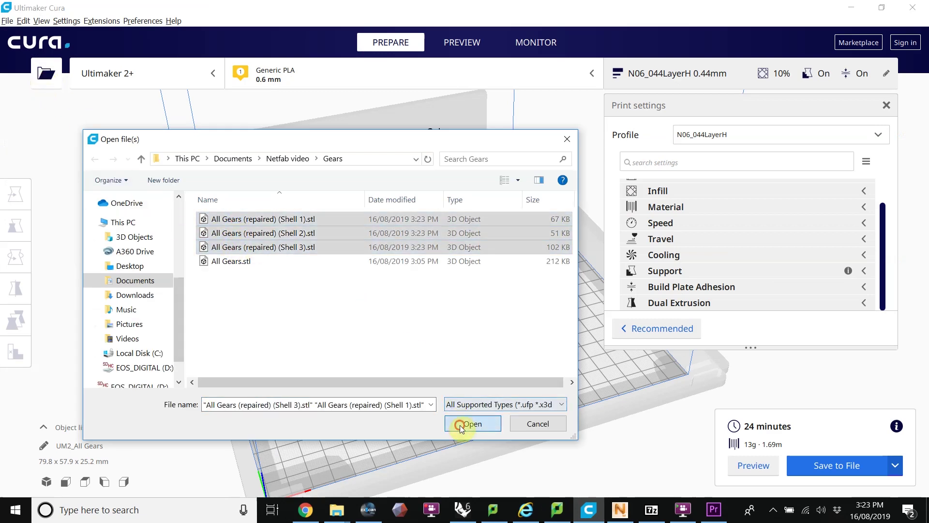
right_drag(370, 324, 485, 375)
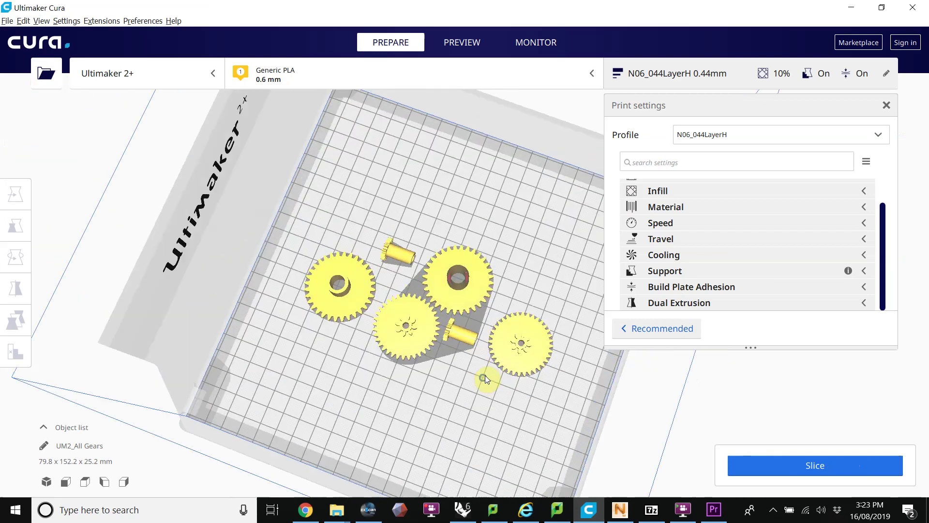
Step: Delete the original combined gear cluster from the Cura build plate
click(519, 352)
click(385, 329)
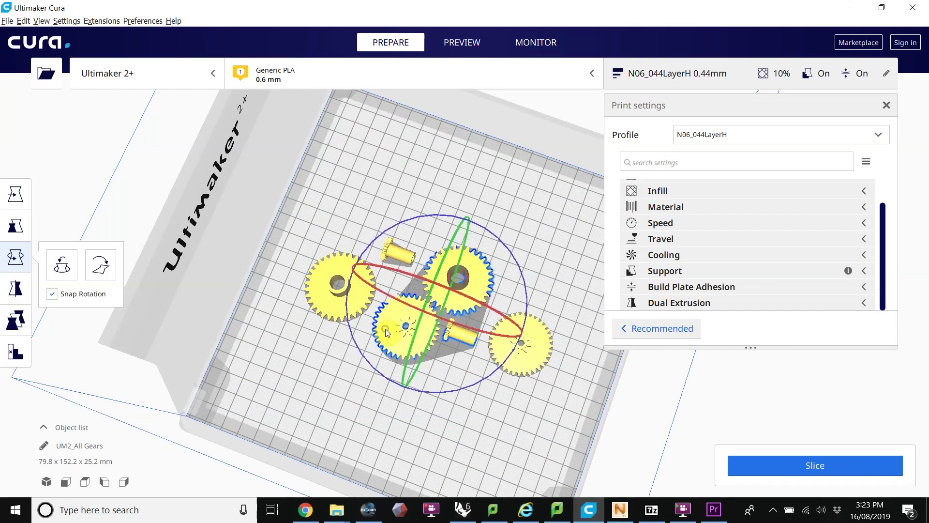
key(Delete)
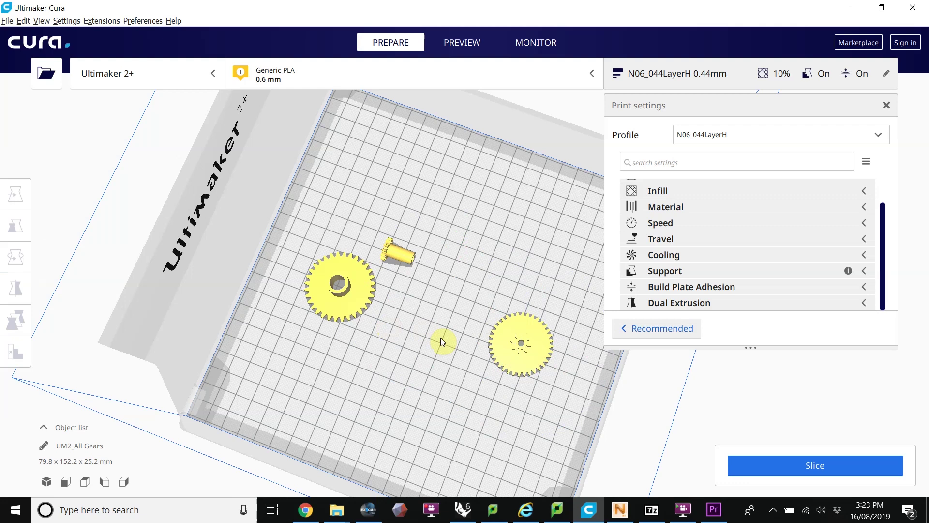
Step: Rotate the small gear upright and lay it flat on its base
right_drag(441, 338, 373, 256)
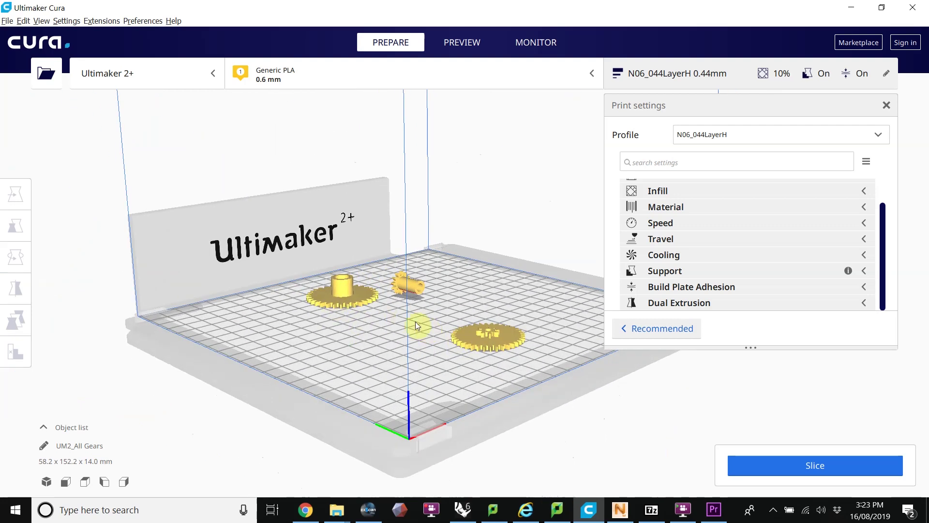
mouse_move(415, 321)
right_down()
mouse_move(470, 328)
mouse_move(405, 288)
right_up()
click(399, 289)
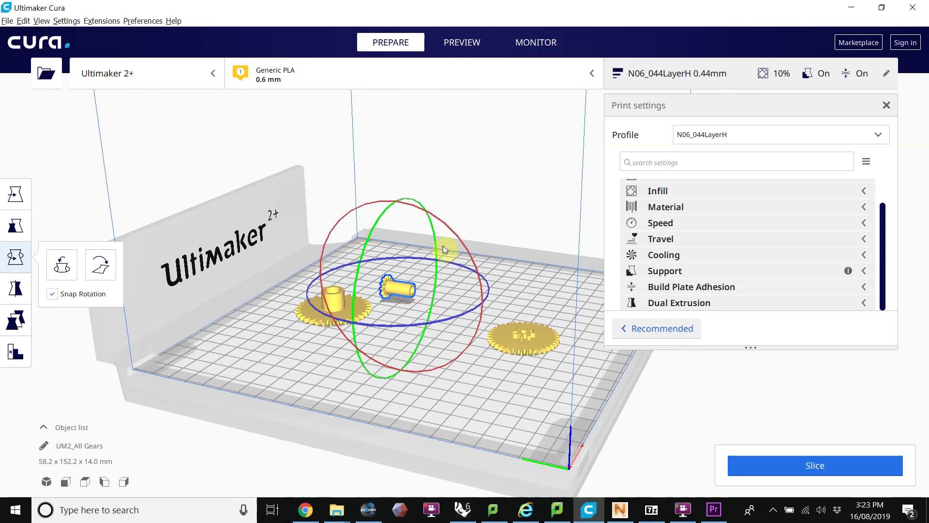
drag(450, 231, 334, 228)
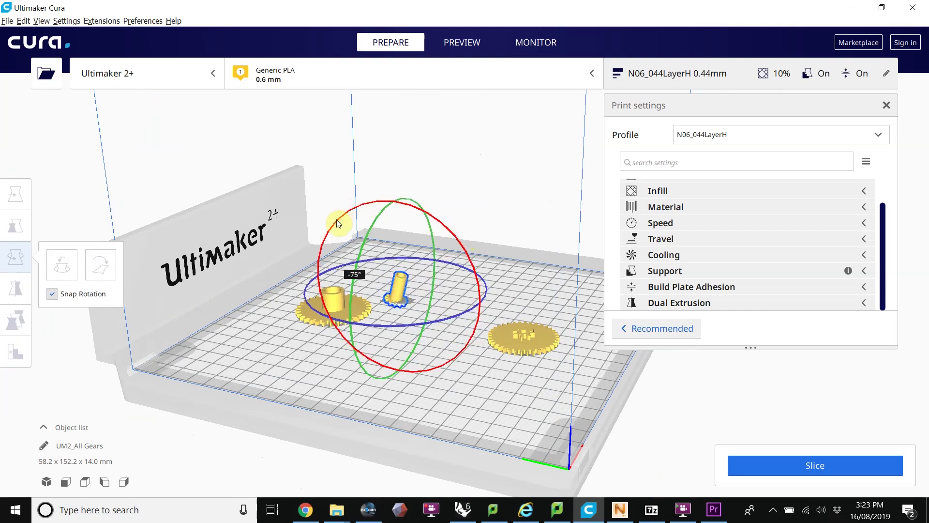
click(97, 268)
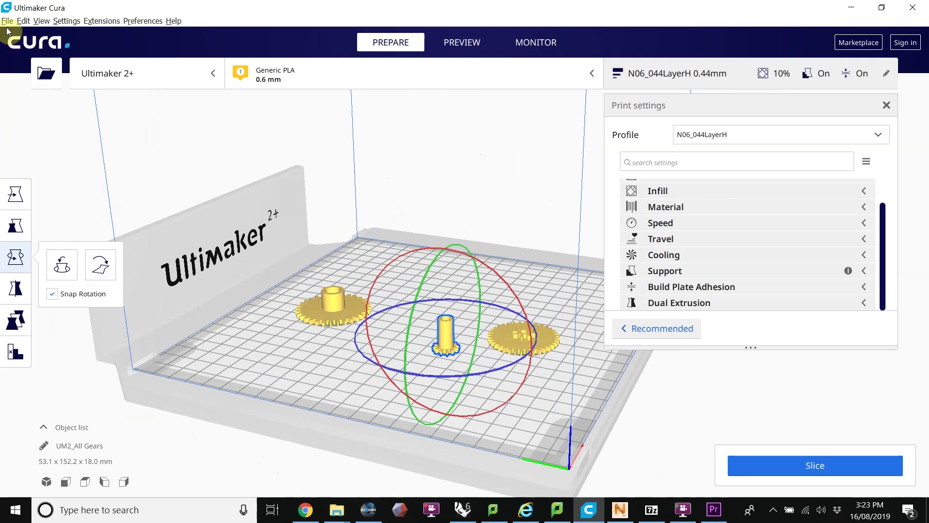
Step: Arrange all models, then move the left gear back beside the middle gear
click(23, 20)
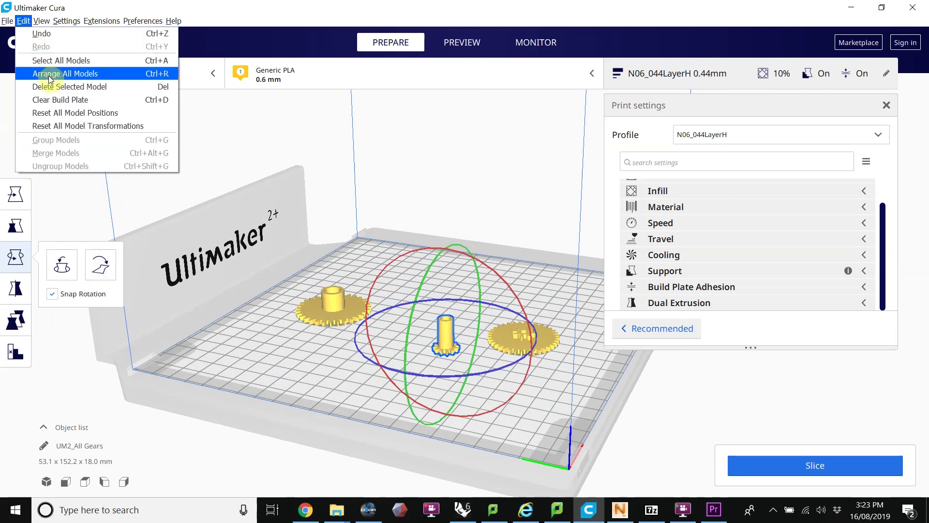
click(50, 78)
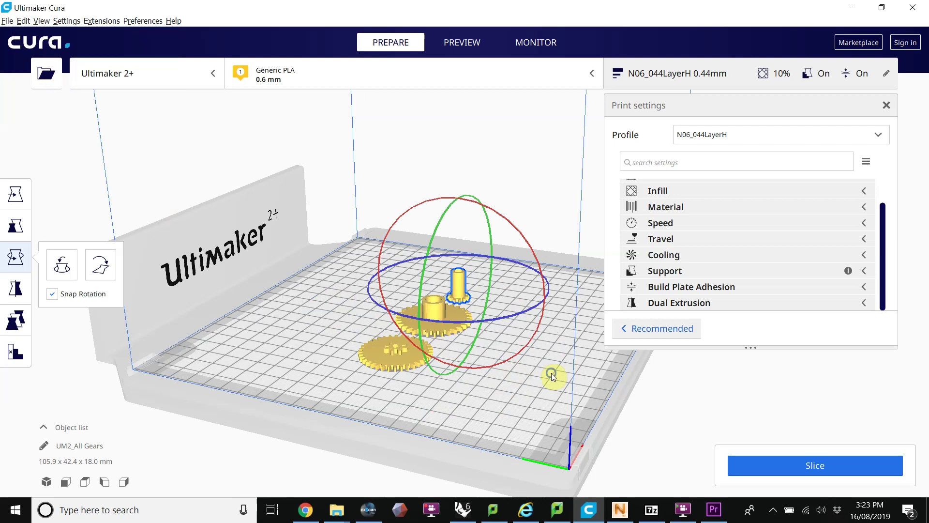
mouse_move(551, 372)
right_down()
mouse_move(423, 396)
mouse_move(434, 350)
right_up()
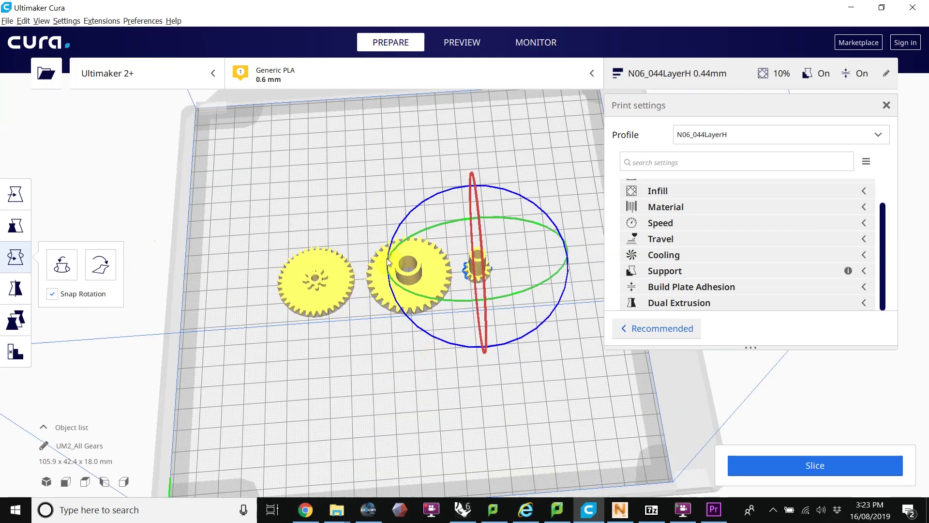
right_drag(389, 262, 345, 195)
click(339, 272)
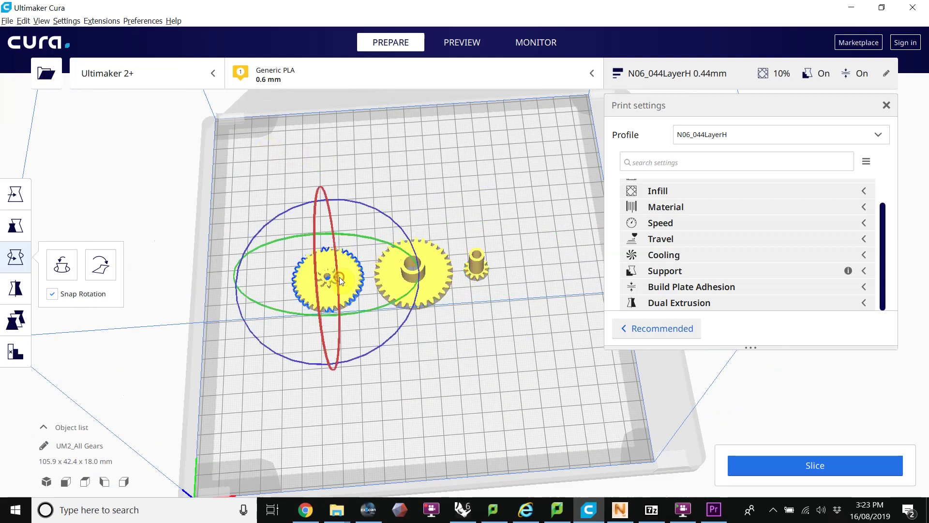
click(16, 194)
drag(284, 268, 270, 183)
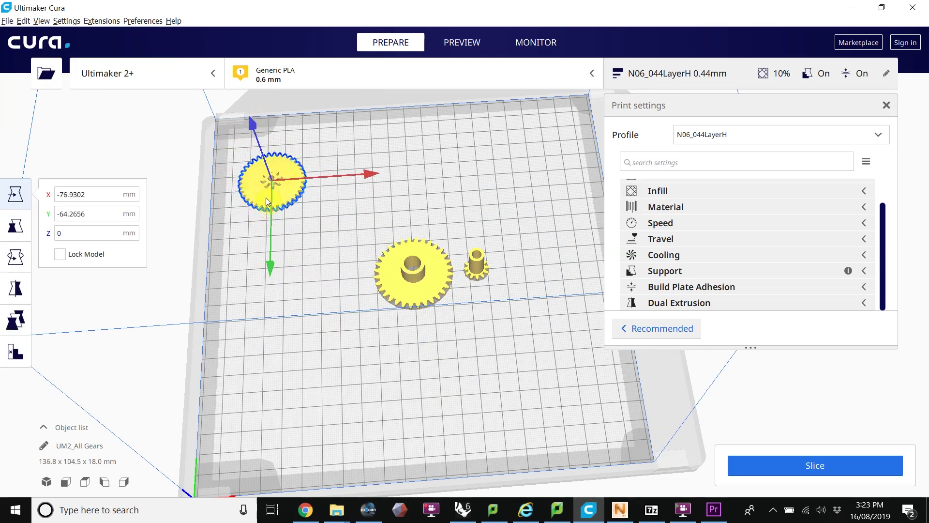
drag(260, 191, 310, 296)
Step: Slice the three gears and inspect the layer preview: 19 minutes, 9 g
click(820, 467)
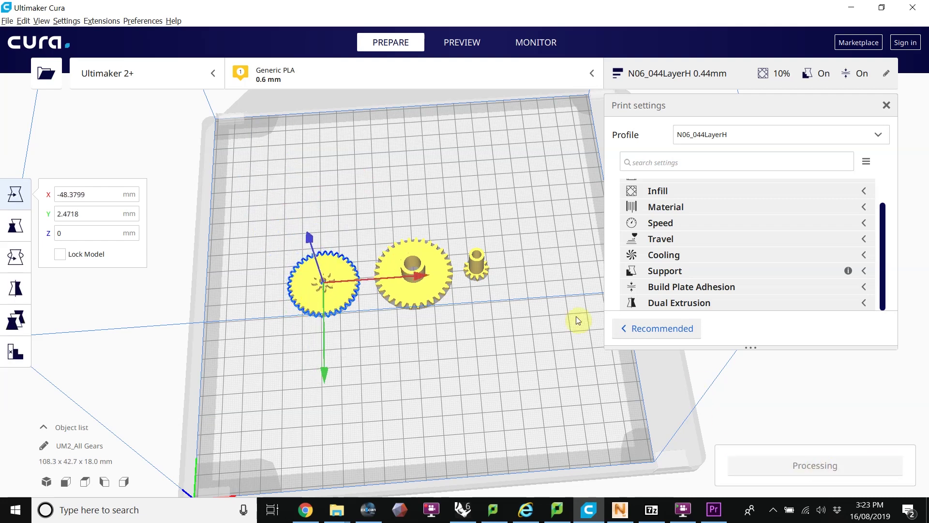
click(468, 42)
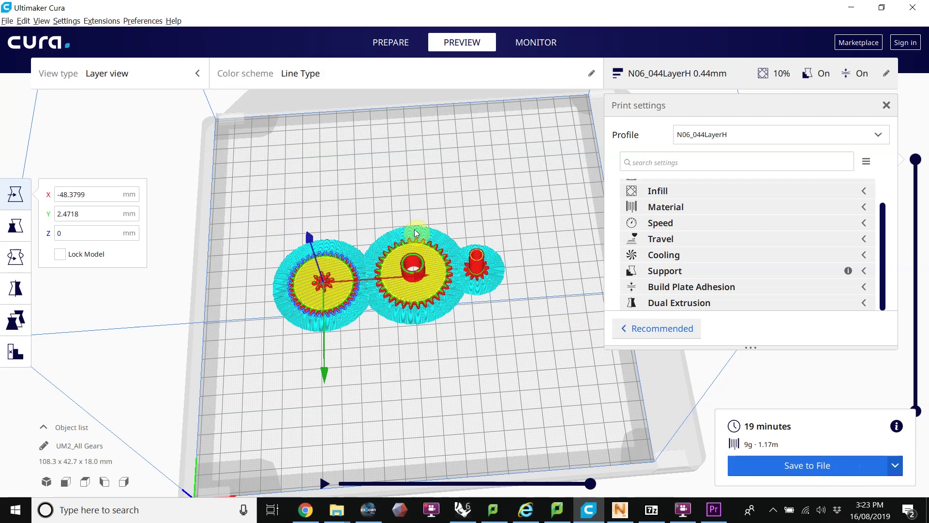
scroll(416, 234, up, 3)
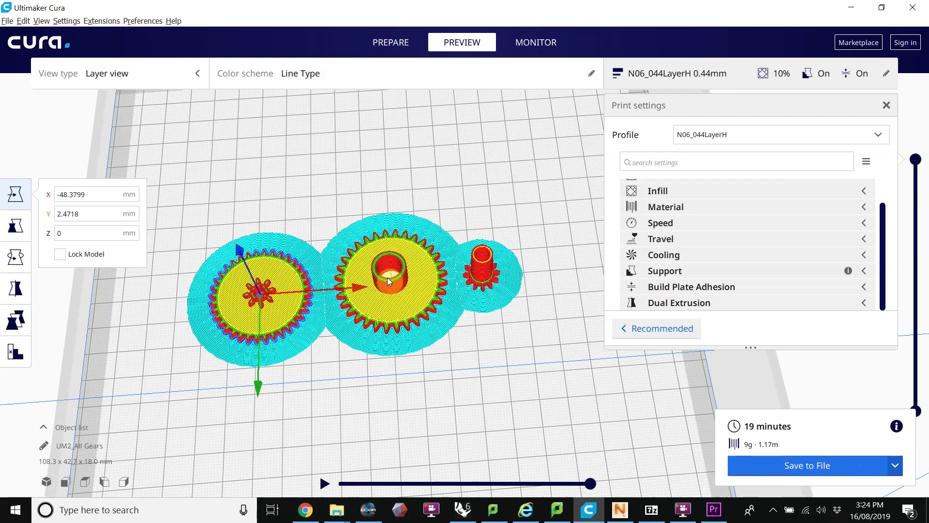
mouse_move(387, 277)
right_down()
mouse_move(410, 278)
mouse_move(423, 307)
right_up()
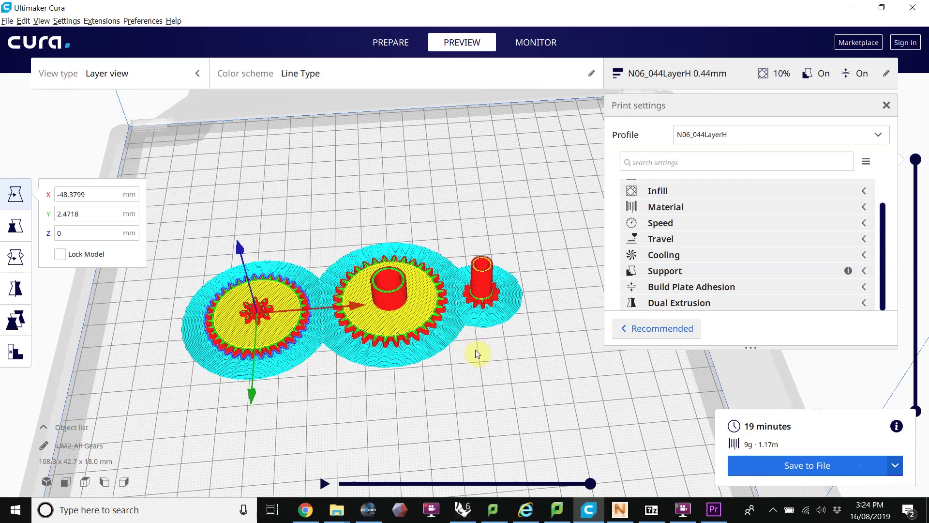